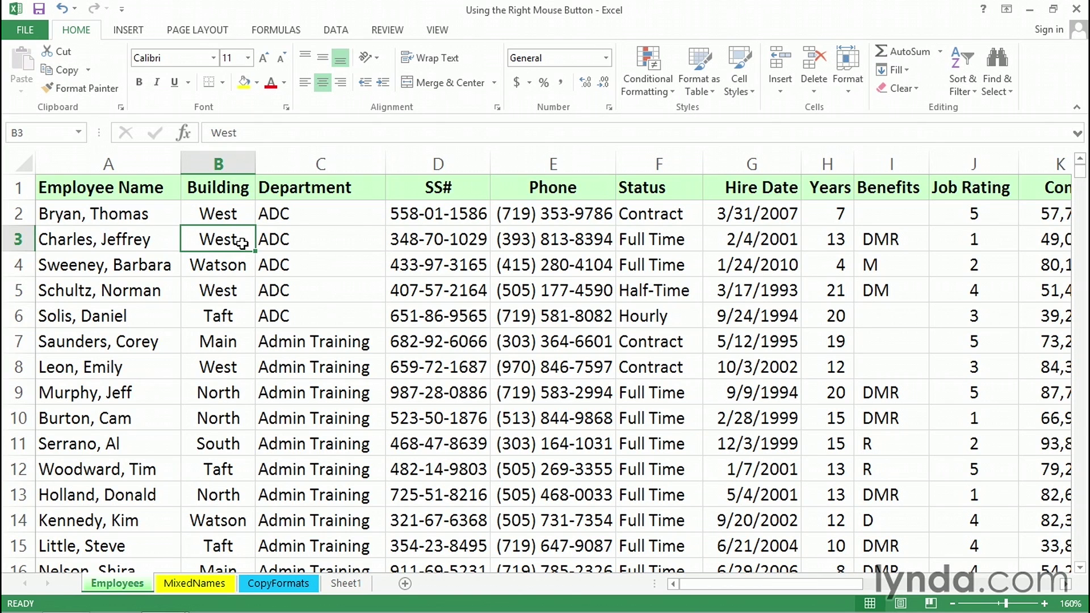
Browse the right-click menus for the ribbon, cell C2 and row 2, then dismiss them.
{"action": "right_click", "coordinate": [216, 30]}
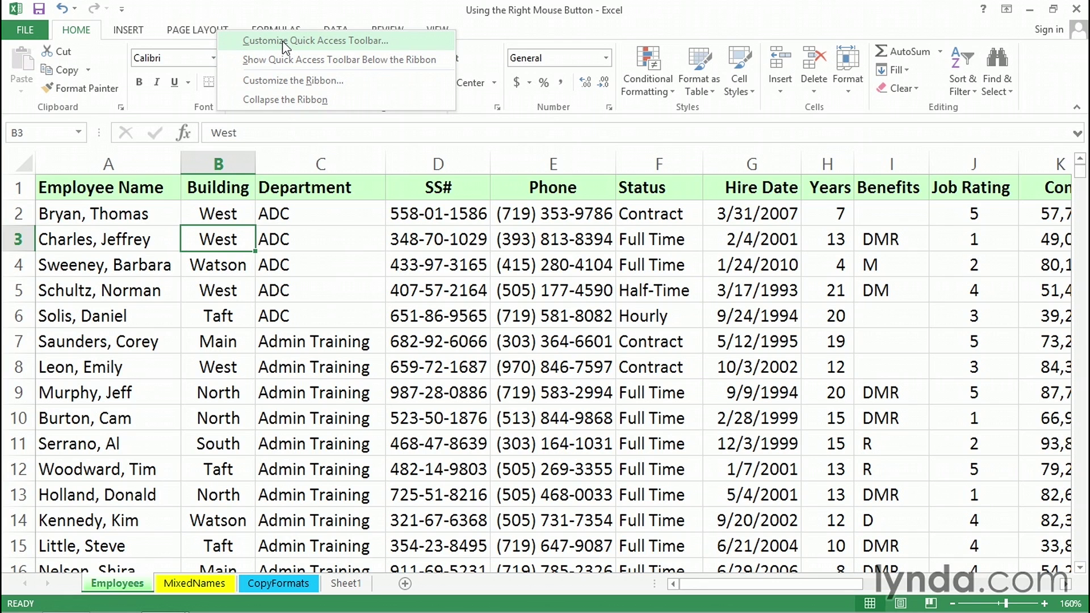
{"action": "right_click", "coordinate": [314, 216]}
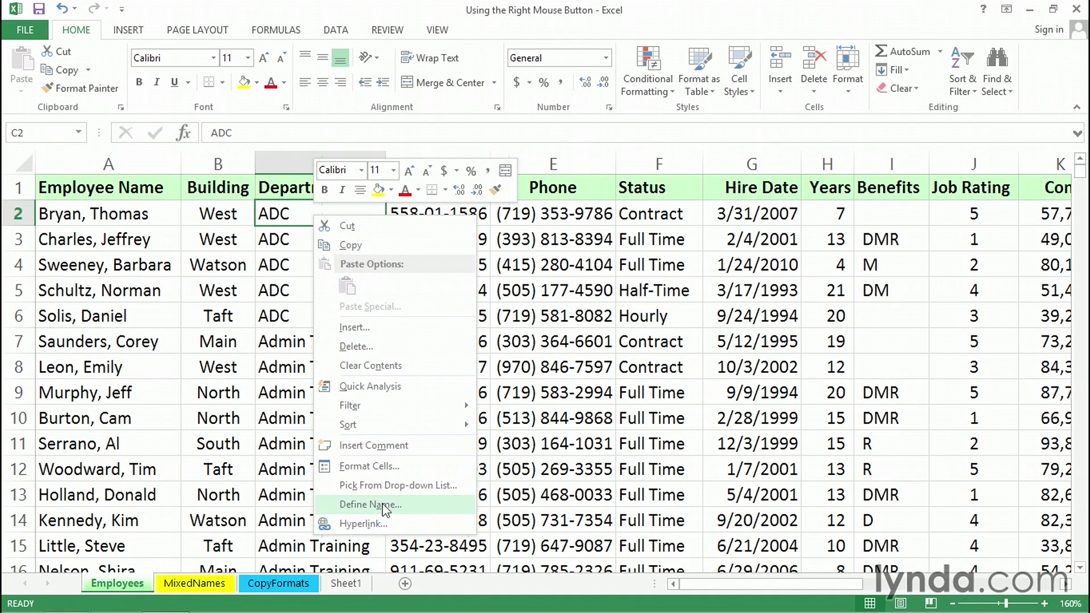
{"action": "right_click", "coordinate": [22, 216]}
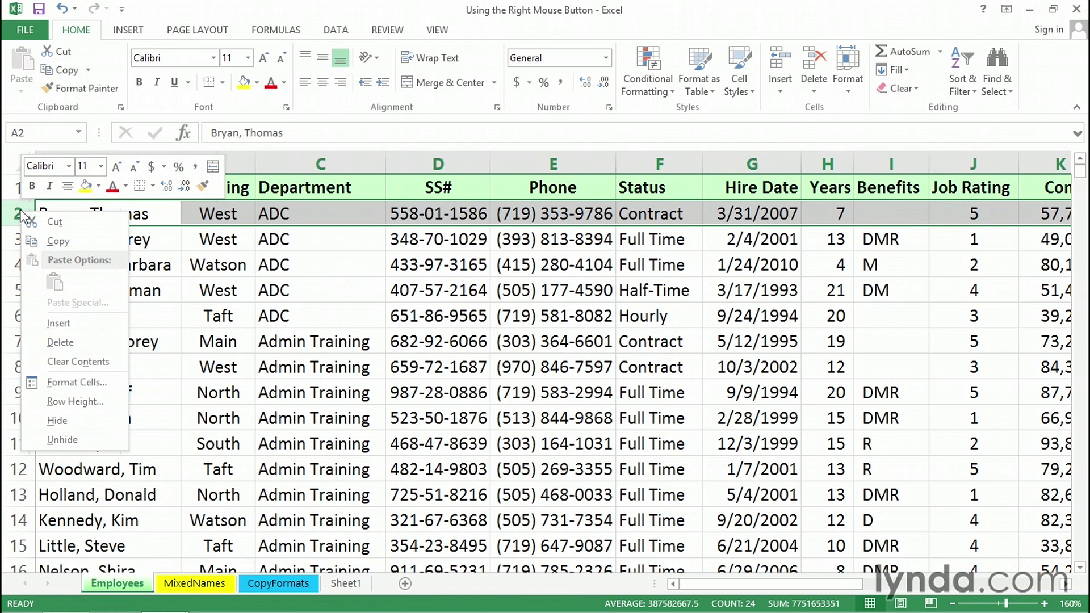
{"action": "key", "text": "Escape"}
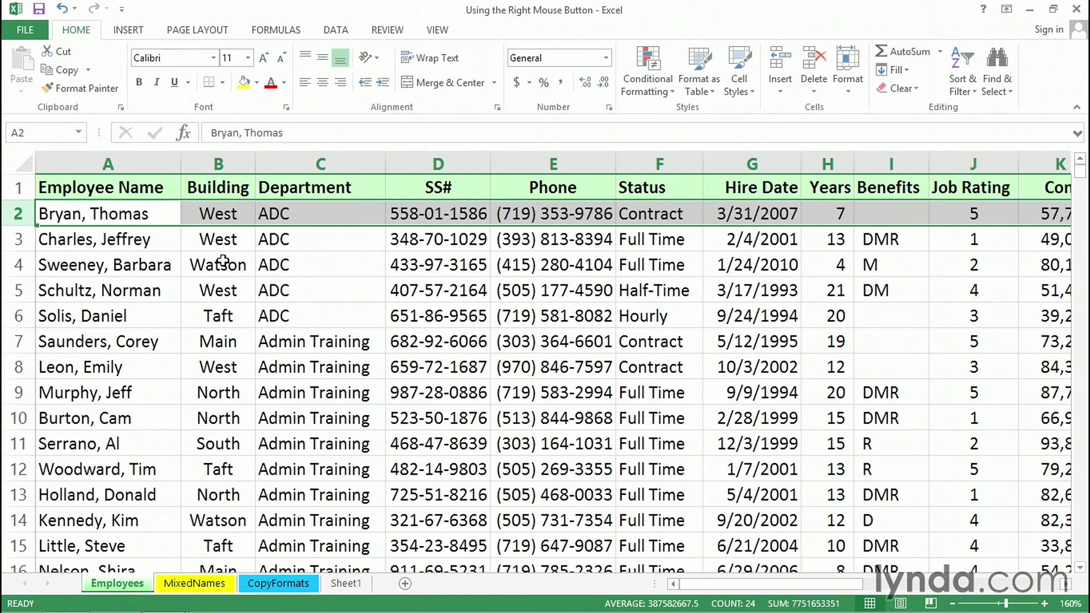
{"action": "left_click", "coordinate": [224, 265]}
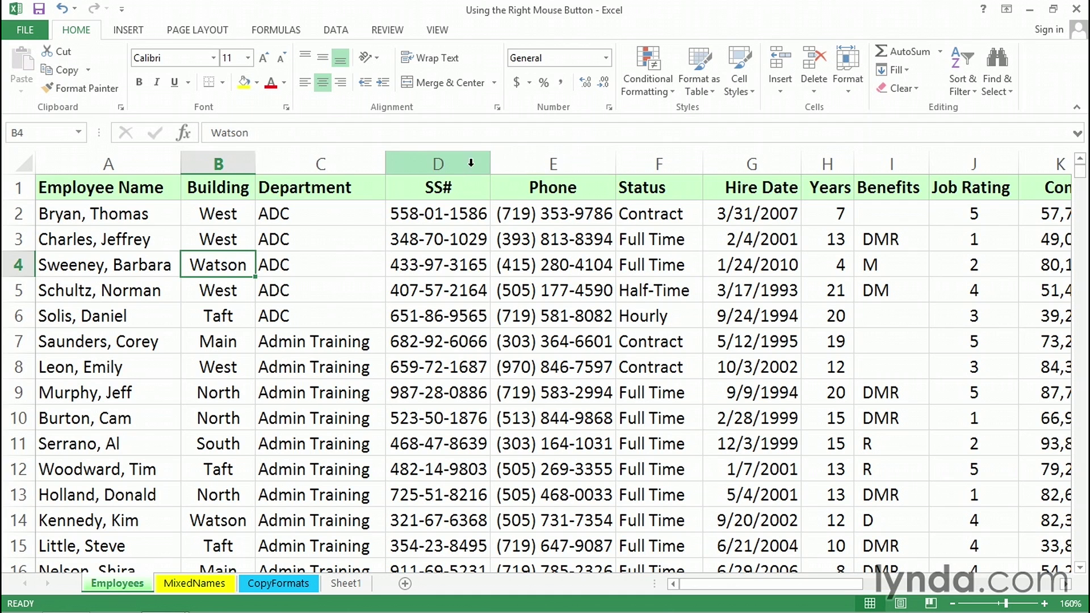
Drag the Phone column to a new position, then undo the move.
{"action": "left_click", "coordinate": [511, 160]}
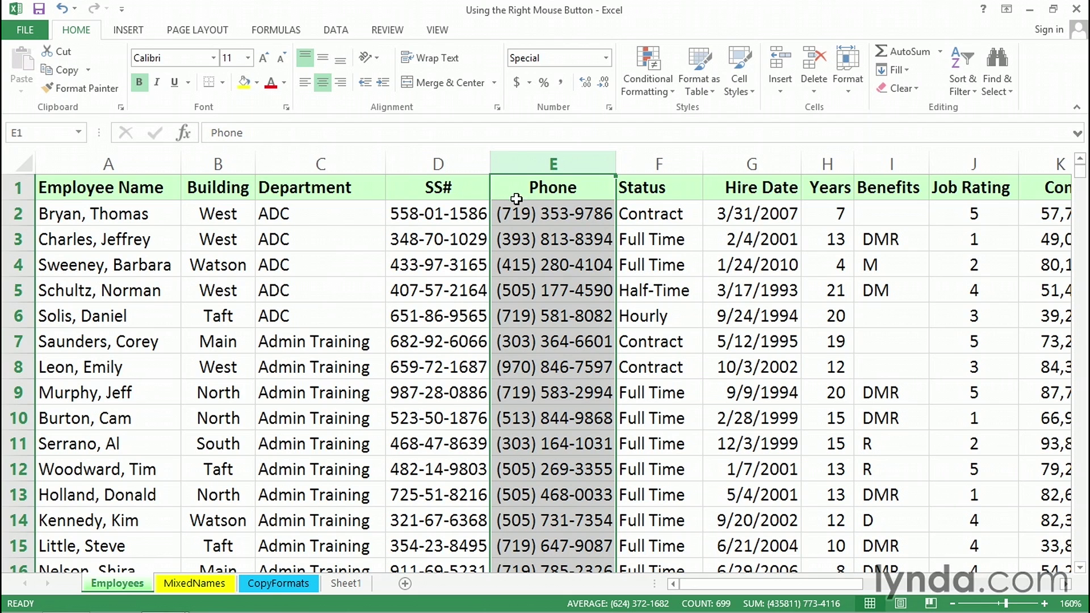
{"action": "left_click_drag", "start_coordinate": [493, 187], "coordinate": [387, 193]}
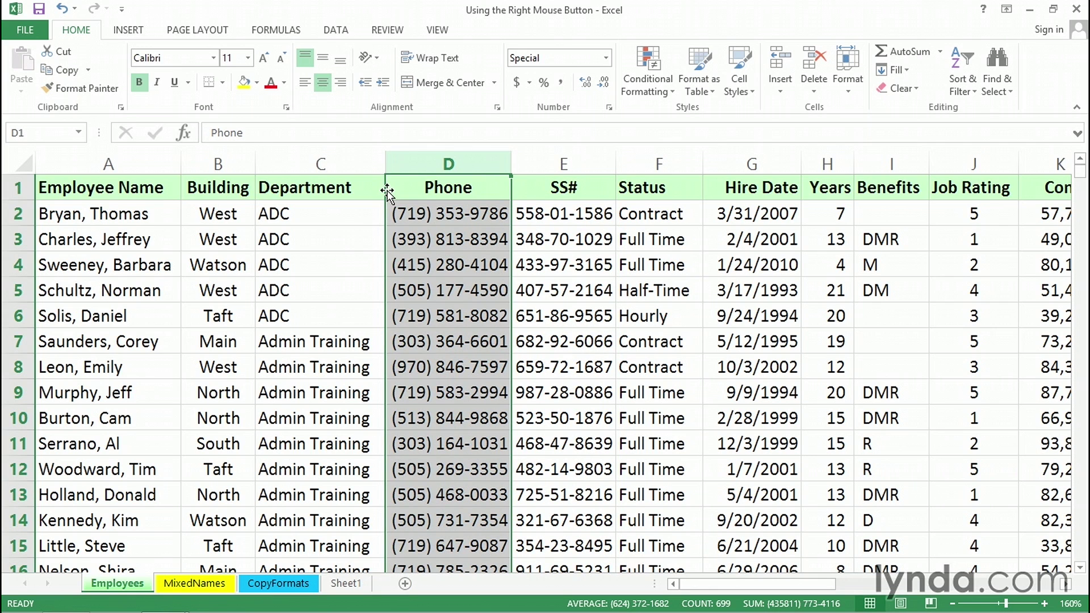
{"action": "key", "text": "ctrl+z"}
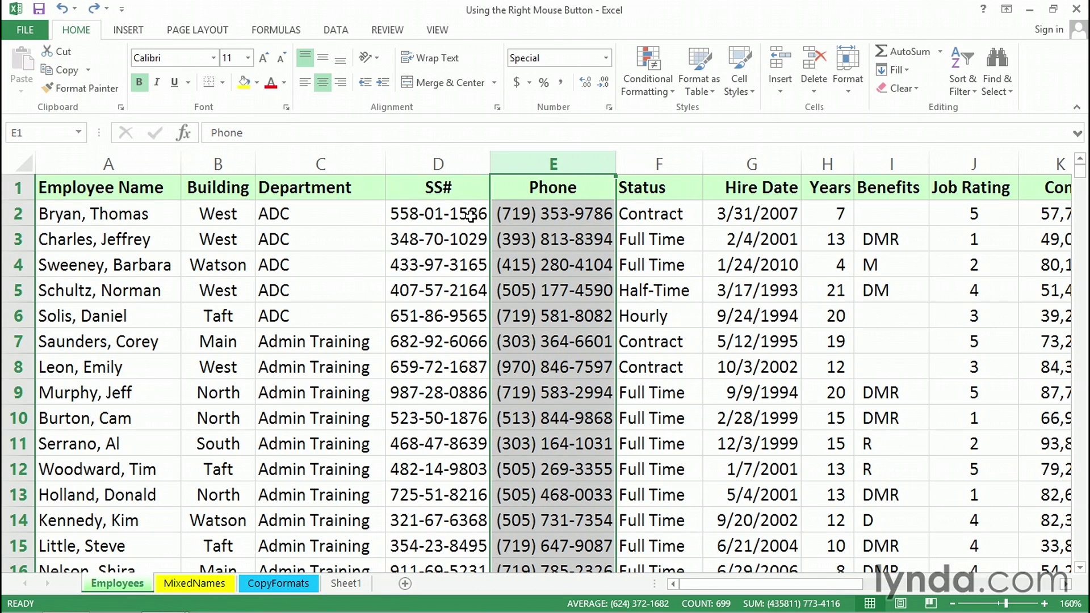
{"action": "left_click", "coordinate": [670, 282]}
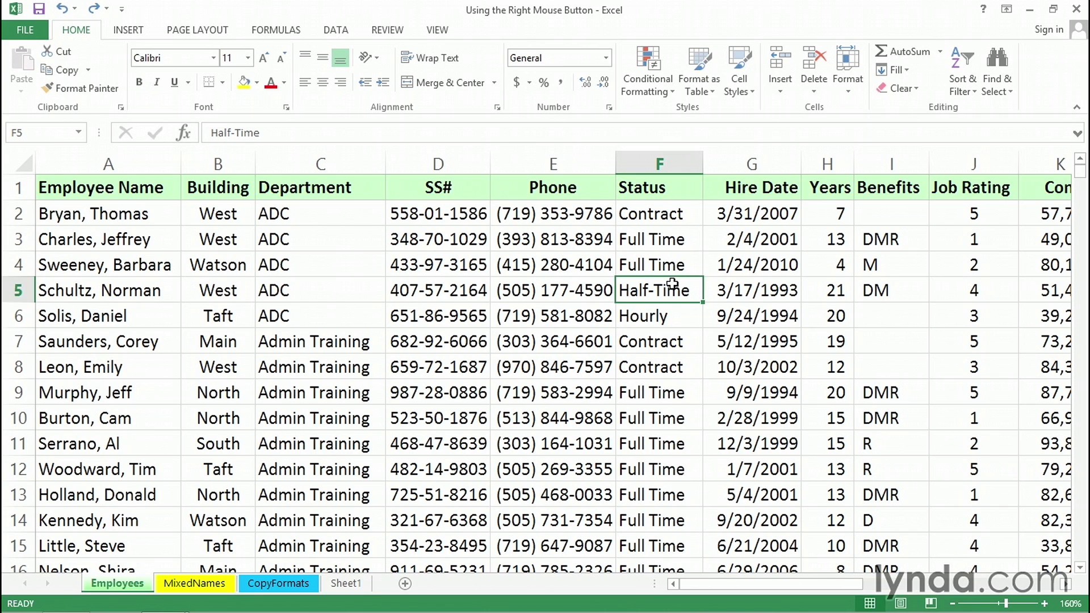
Right-drag the Phone column onto column D with Shift Right and Move, pushing SS# to E.
{"action": "left_click", "coordinate": [557, 163]}
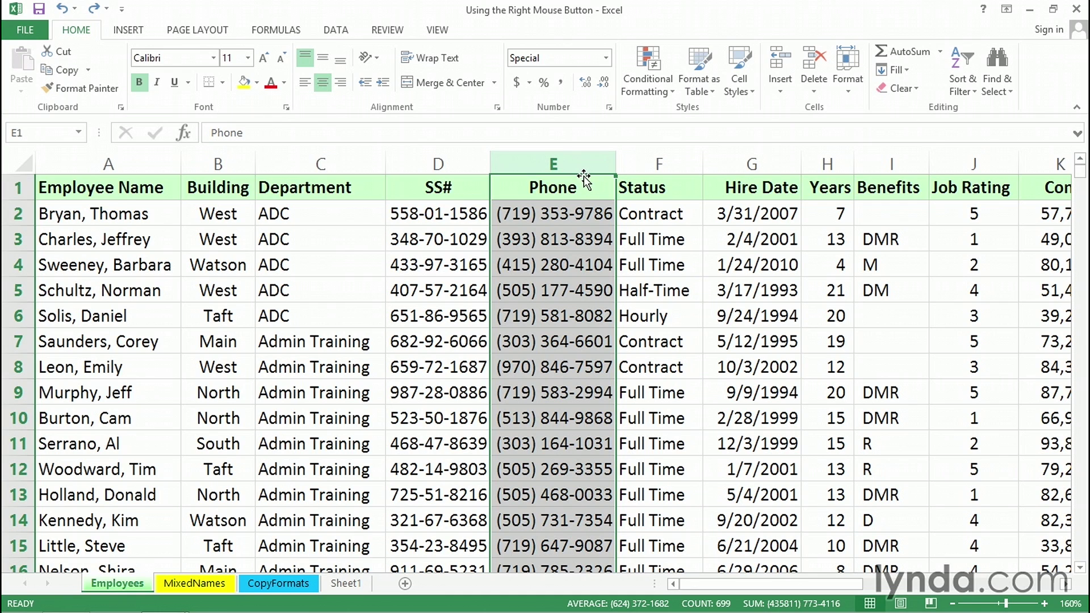
{"action": "left_click_drag", "start_coordinate": [584, 177], "coordinate": [586, 180]}
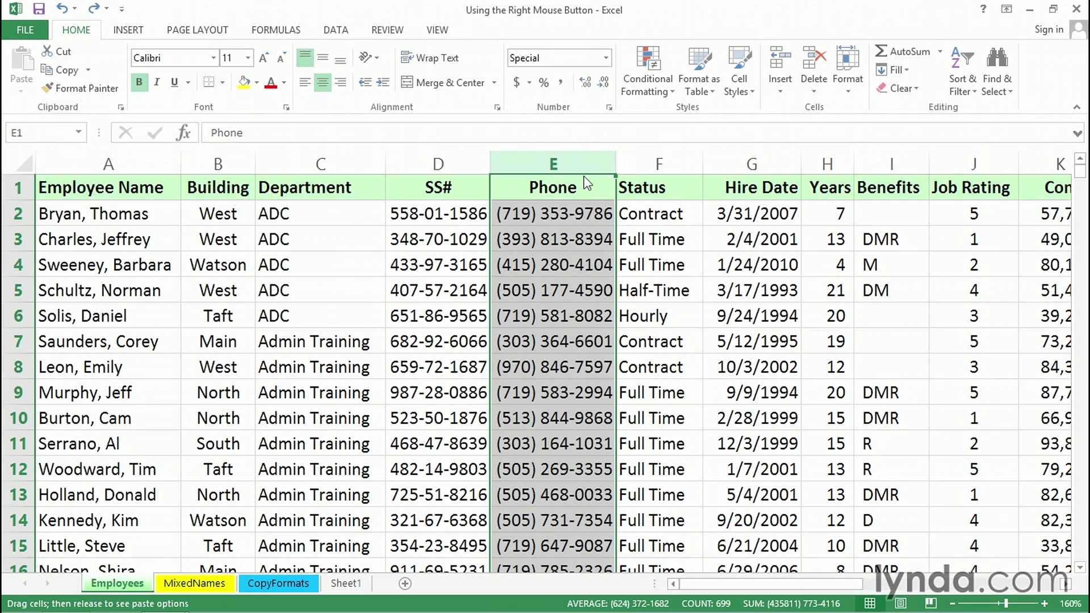
{"action": "left_click_drag", "start_coordinate": [584, 176], "coordinate": [444, 187]}
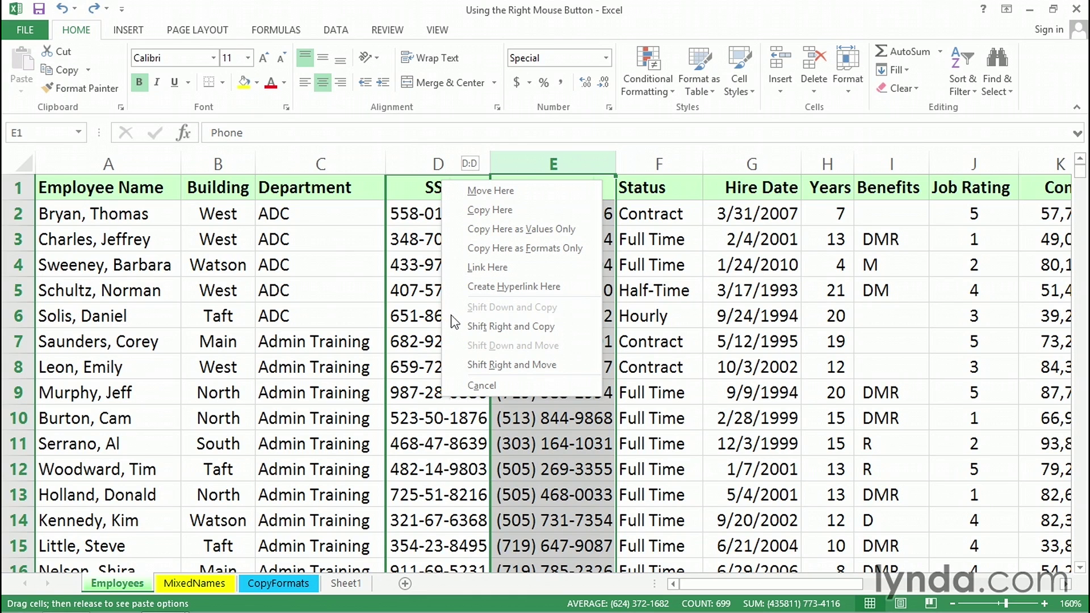
{"action": "left_click", "coordinate": [466, 364]}
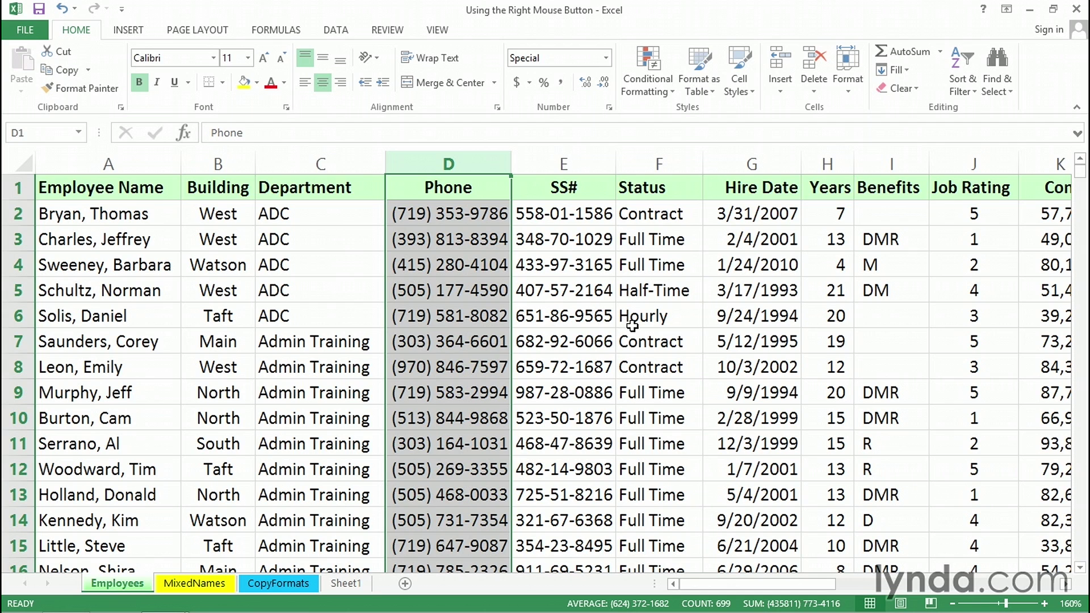
Right-drag Phone from column D back to E with Shift Right and Move, returning SS# to D.
{"action": "left_click", "coordinate": [680, 364]}
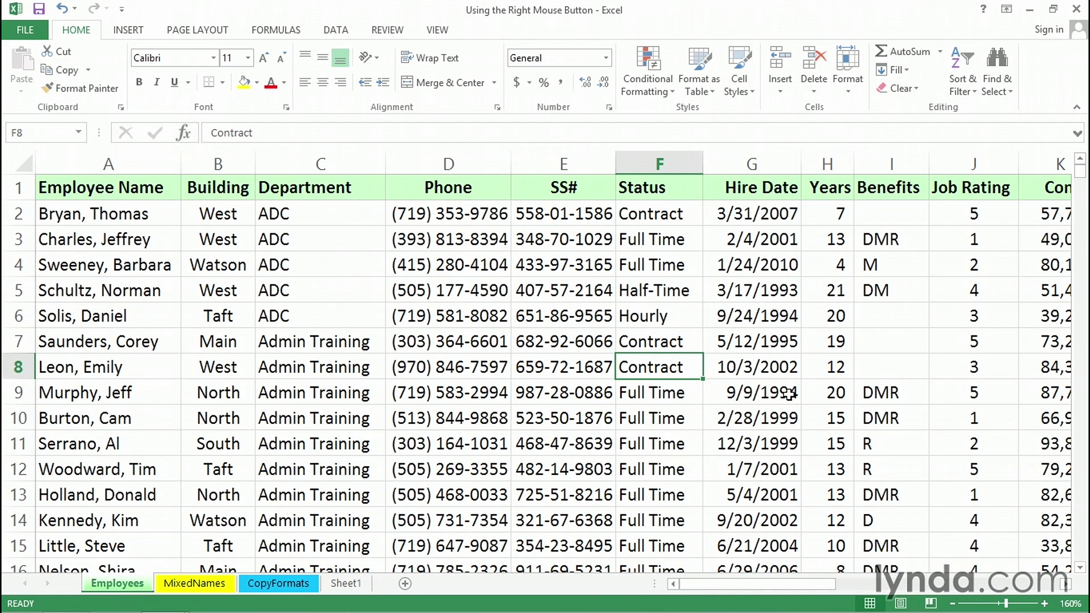
{"action": "left_click", "coordinate": [465, 160]}
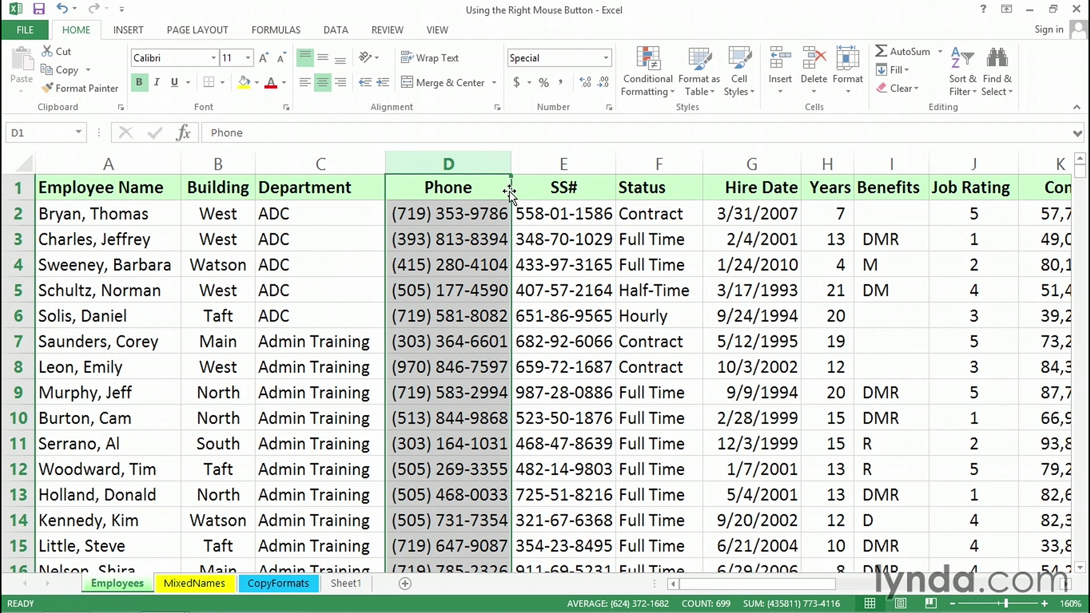
{"action": "left_click_drag", "start_coordinate": [510, 191], "coordinate": [666, 196]}
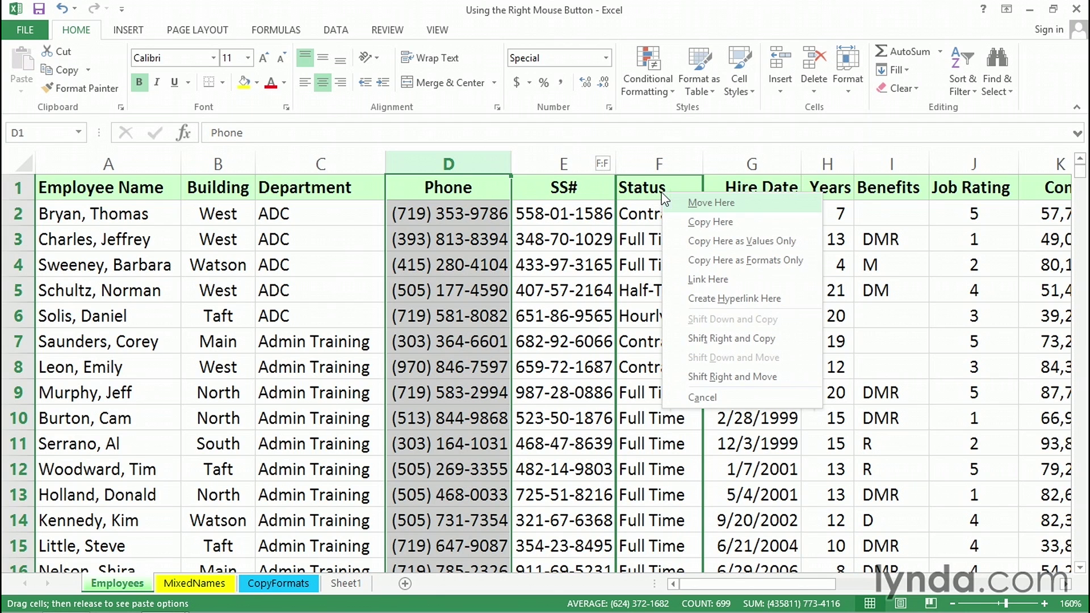
{"action": "left_click", "coordinate": [696, 376]}
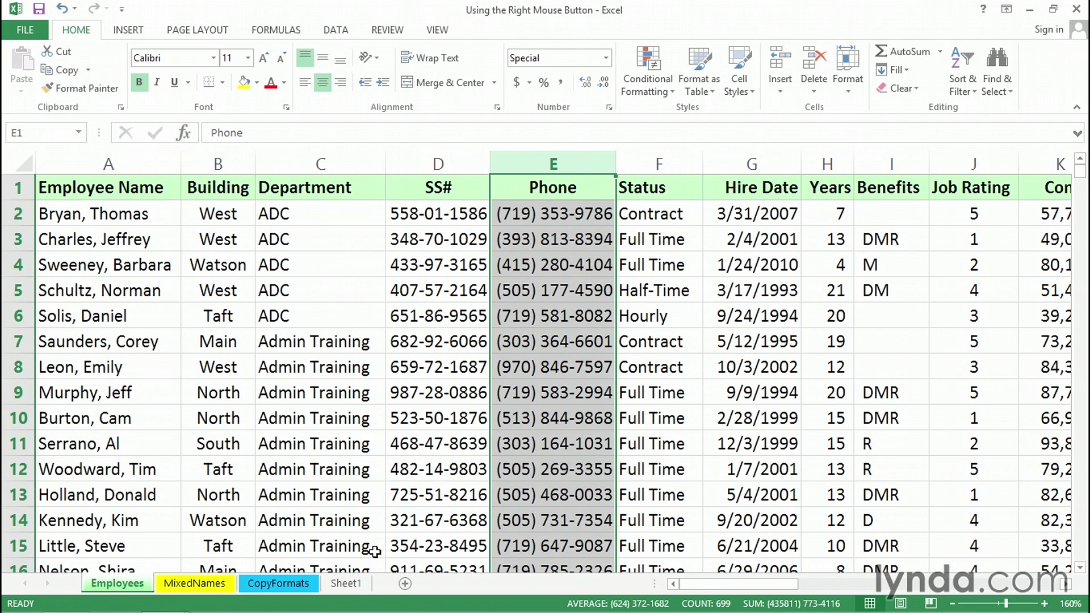
On the MixedNames sheet, inspect B2's =TRIM(PROPER(A2)) formula and select the cleaned names.
{"action": "left_click", "coordinate": [198, 584]}
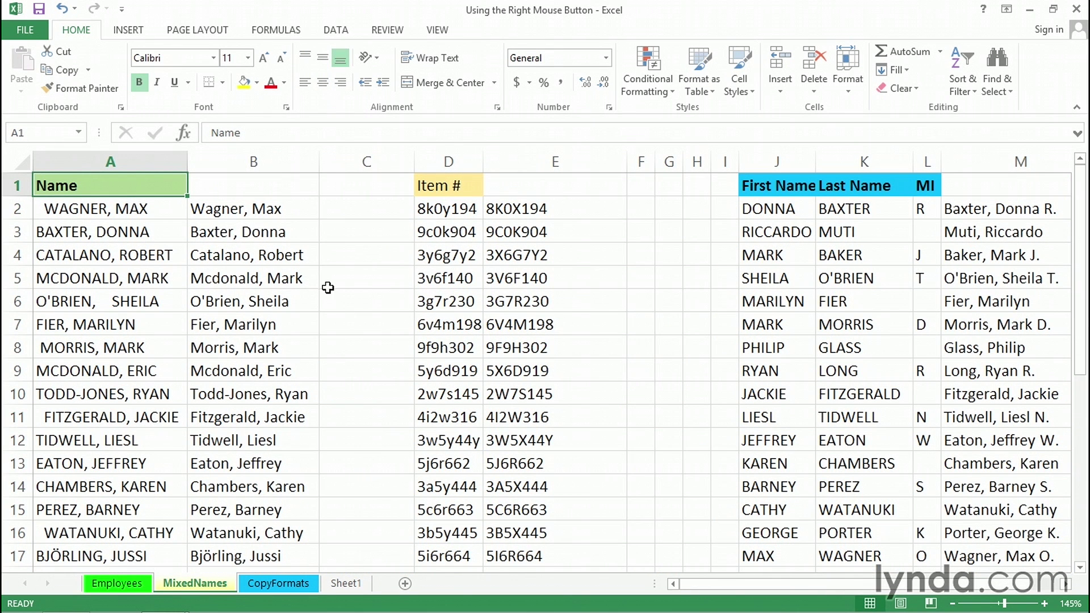
{"action": "scroll", "coordinate": [412, 396], "scroll_direction": "up", "scroll_amount": 5}
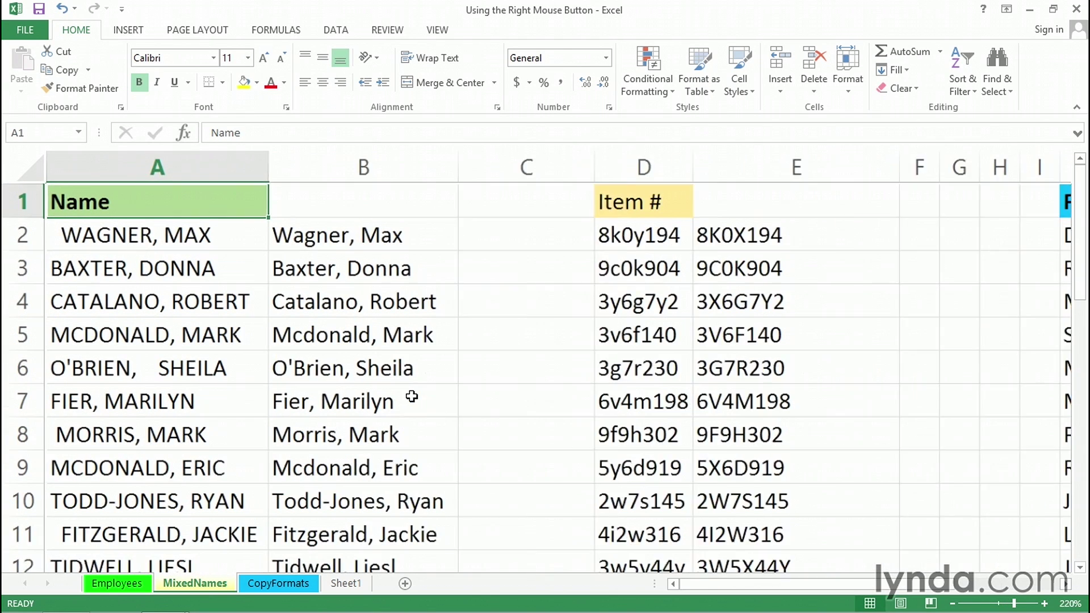
{"action": "double_click", "coordinate": [355, 239]}
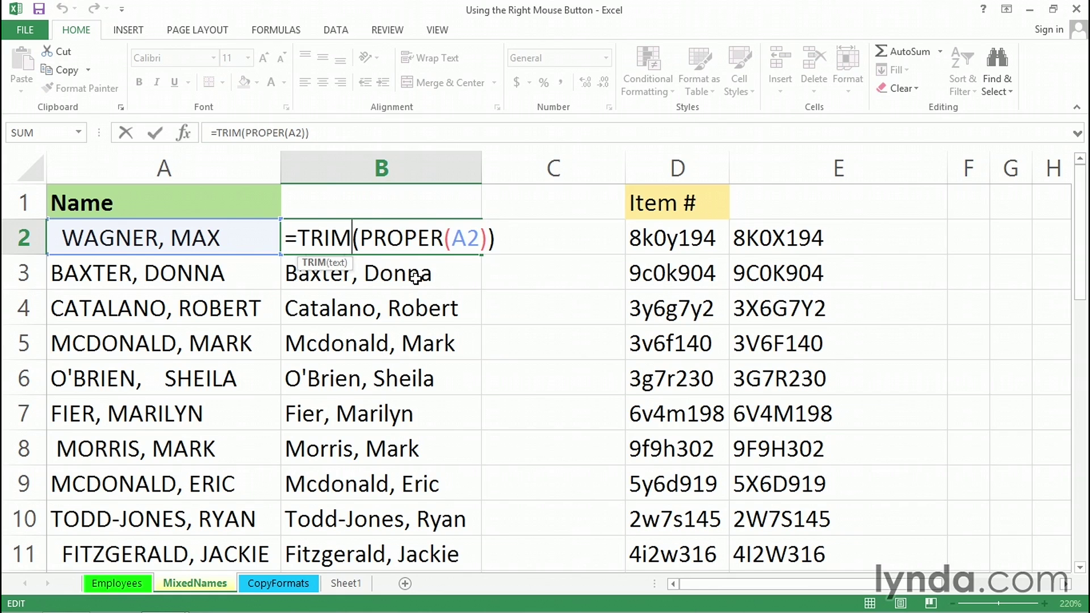
{"action": "key", "text": "Escape"}
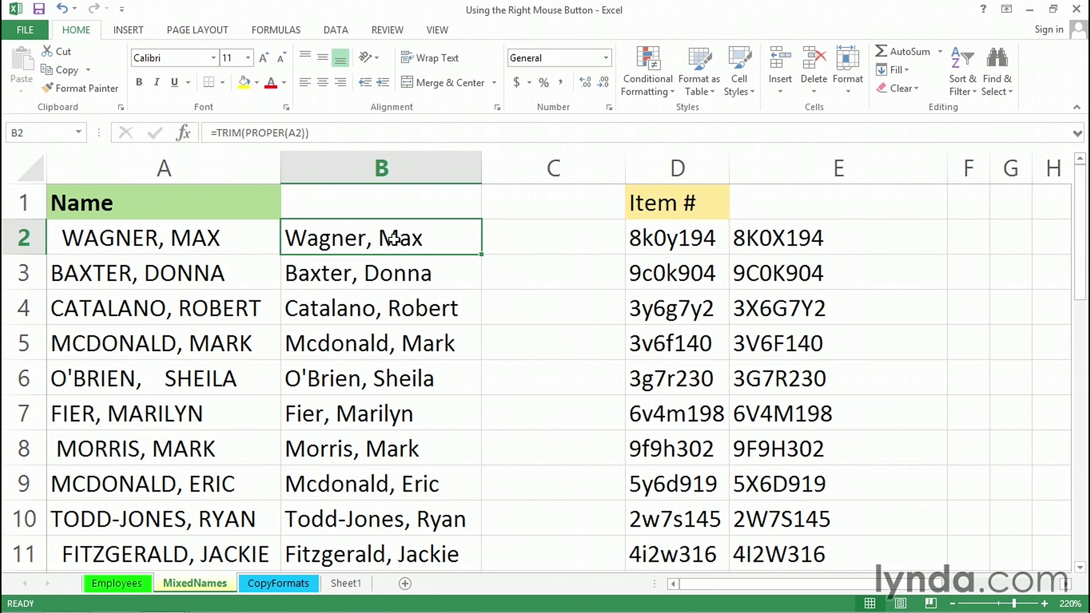
{"action": "mouse_move", "coordinate": [395, 239]}
{"action": "left_mouse_down"}
{"action": "mouse_move", "coordinate": [373, 448]}
{"action": "mouse_move", "coordinate": [388, 503]}
{"action": "mouse_move", "coordinate": [386, 245]}
{"action": "left_mouse_up"}
Fill B2's formula down to B32 and copy the results onto column A as values only.
{"action": "double_click", "coordinate": [482, 254]}
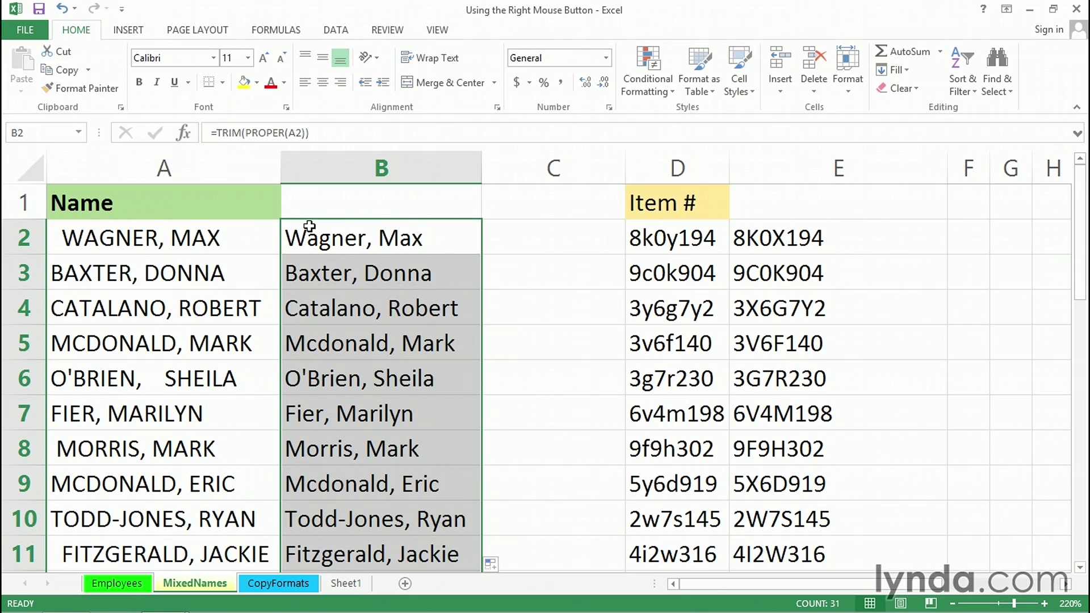
{"action": "left_click_drag", "start_coordinate": [390, 220], "coordinate": [193, 241]}
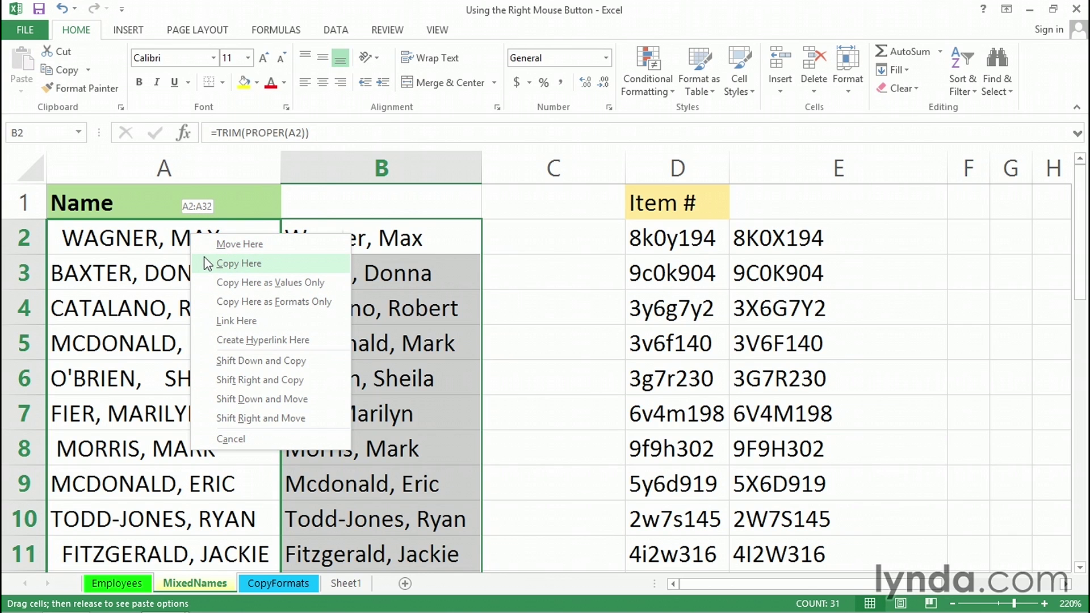
{"action": "left_click", "coordinate": [225, 283]}
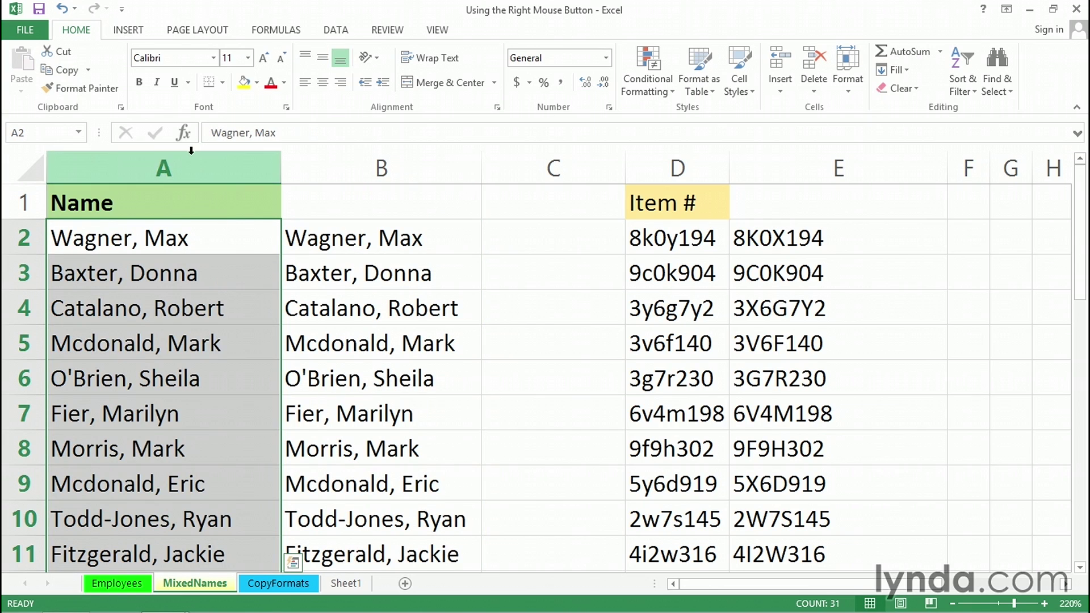
Check A2's contents, undo twice to restore the uppercase names, and review B2's formula.
{"action": "double_click", "coordinate": [195, 237]}
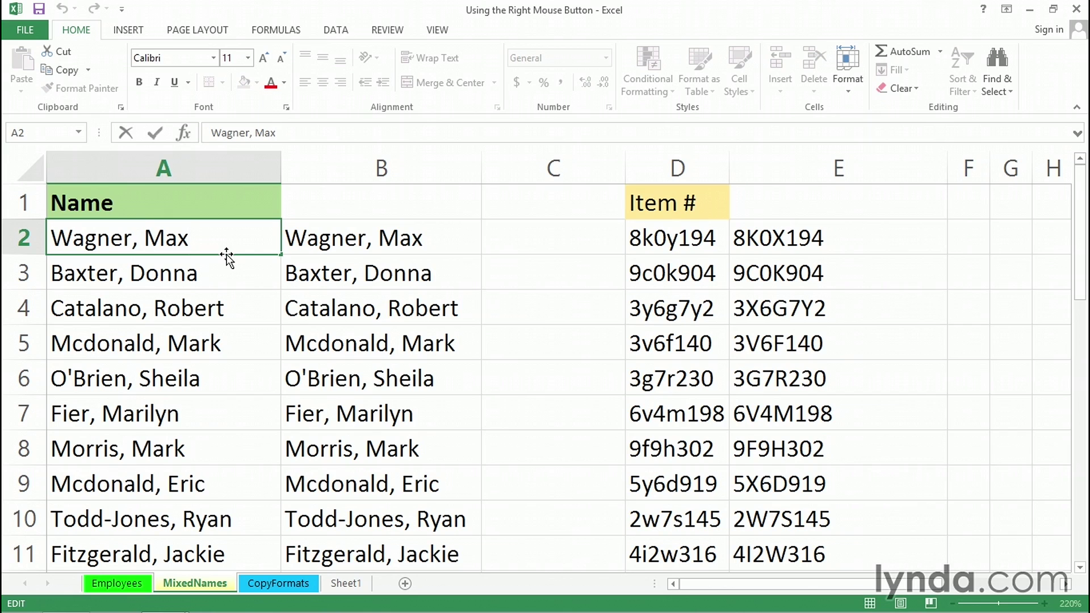
{"action": "left_click", "coordinate": [338, 241]}
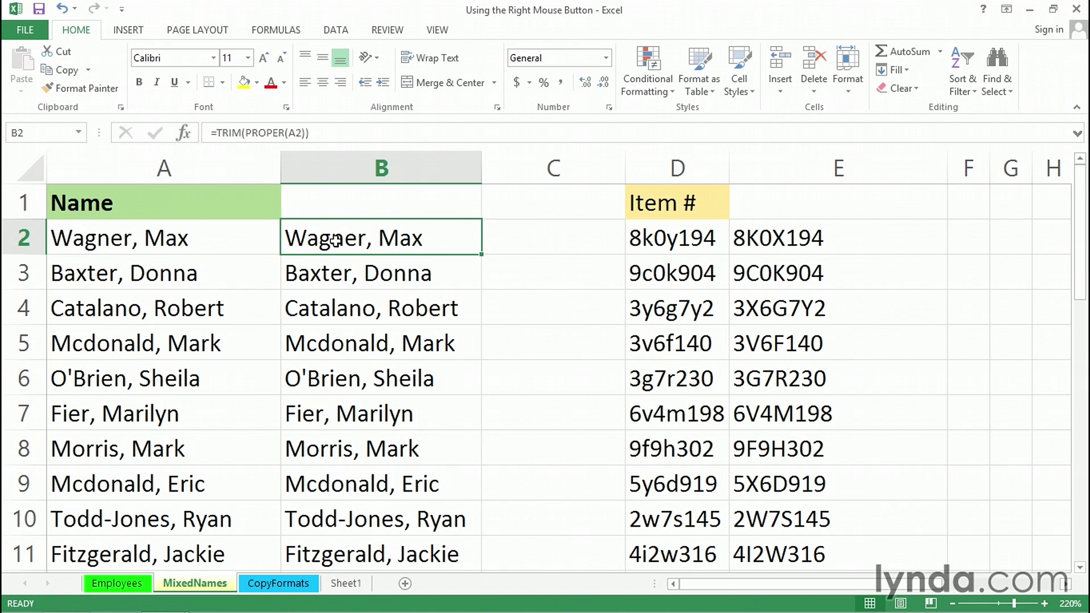
{"action": "key", "text": "ctrl+z"}
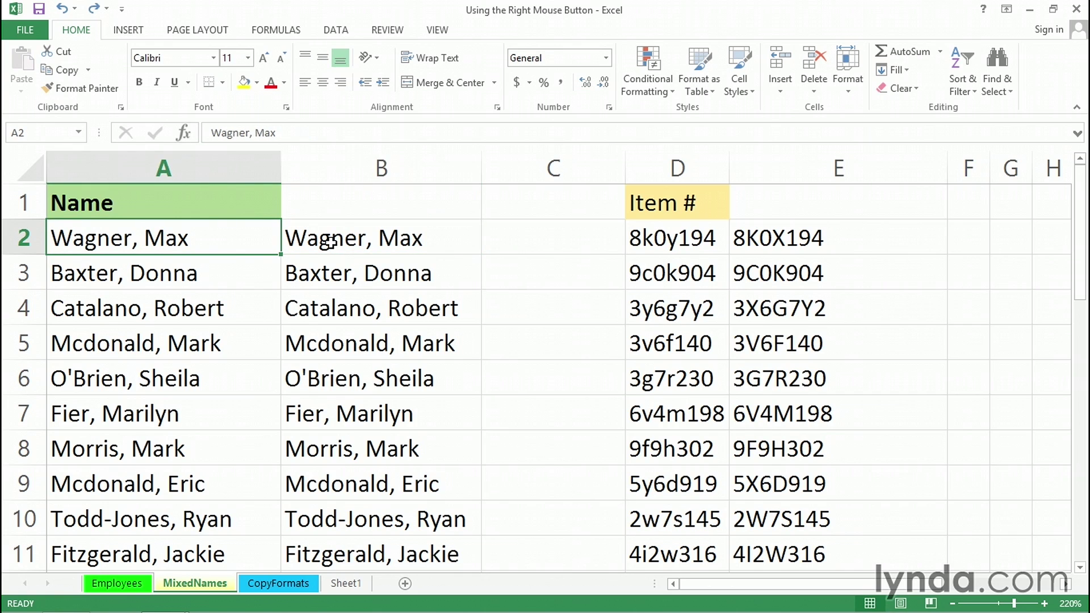
{"action": "key", "text": "ctrl+z"}
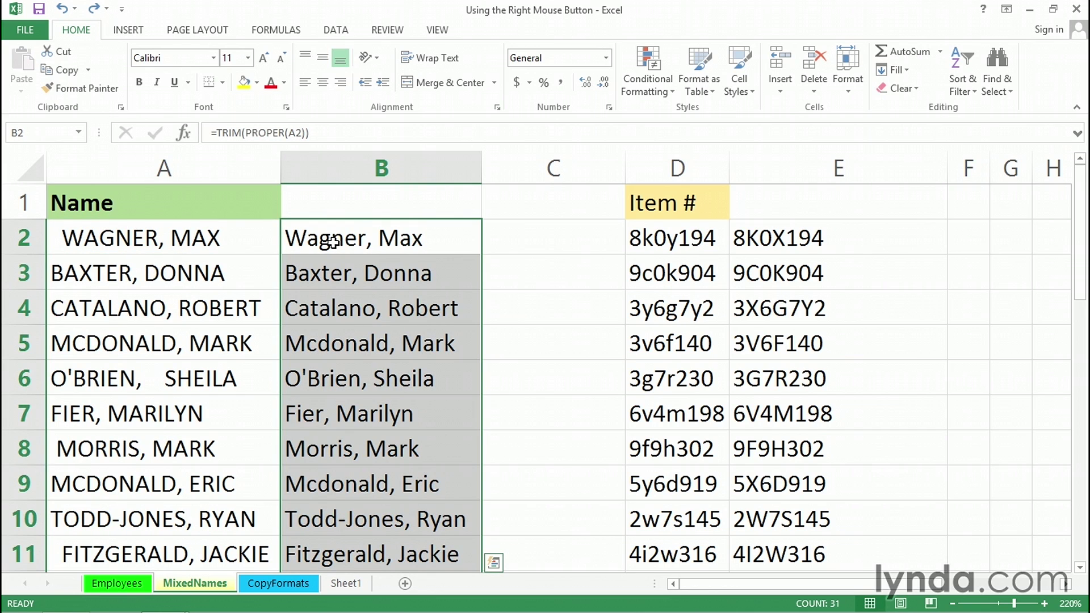
{"action": "double_click", "coordinate": [419, 239]}
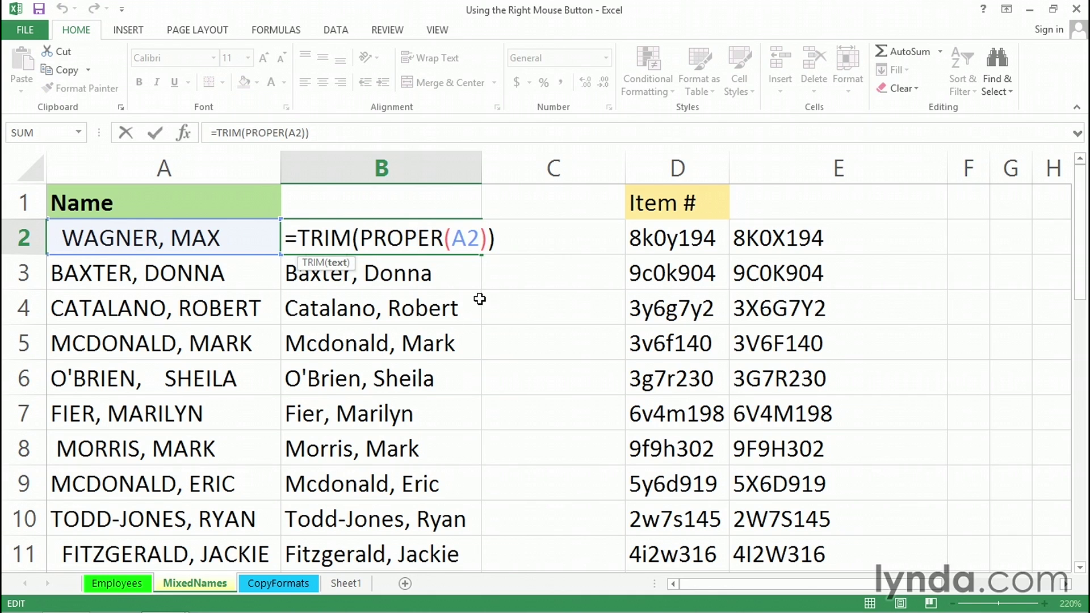
{"action": "key", "text": "Escape"}
Refill B2's formula down and copy B2:B31 onto A2 as values only.
{"action": "left_click_drag", "start_coordinate": [481, 255], "coordinate": [481, 255]}
{"action": "double_click", "coordinate": [481, 255]}
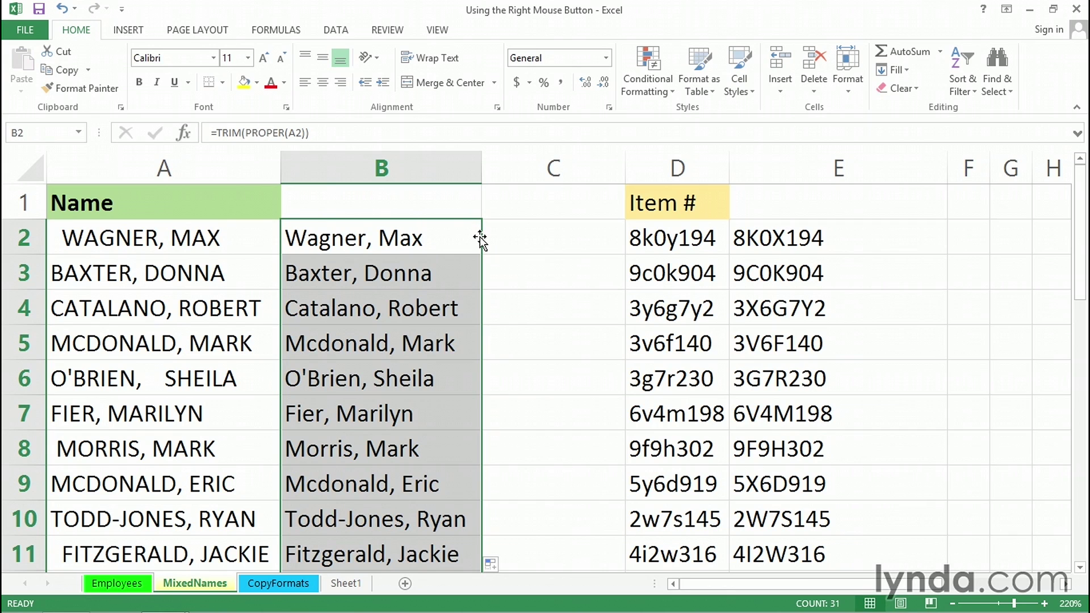
{"action": "left_click_drag", "start_coordinate": [481, 238], "coordinate": [226, 245]}
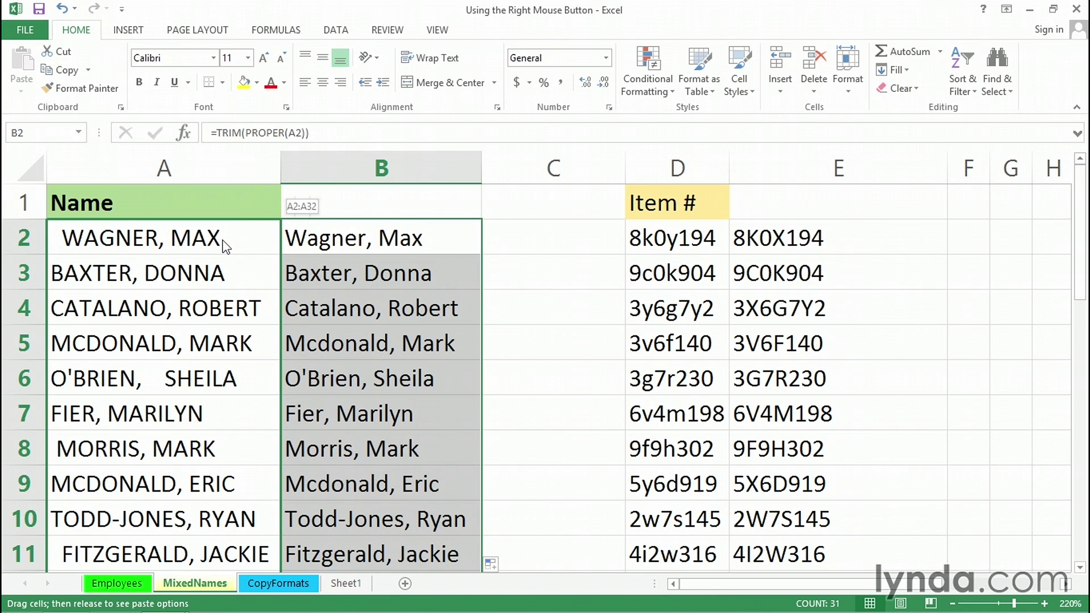
{"action": "left_click_drag", "start_coordinate": [226, 246], "coordinate": [226, 245]}
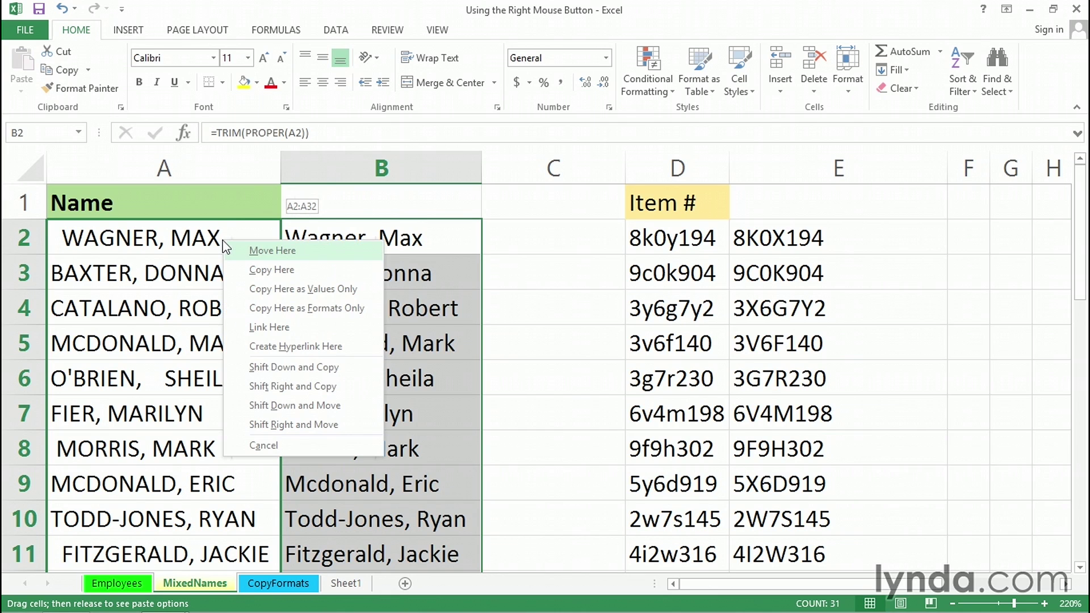
{"action": "left_click", "coordinate": [246, 288]}
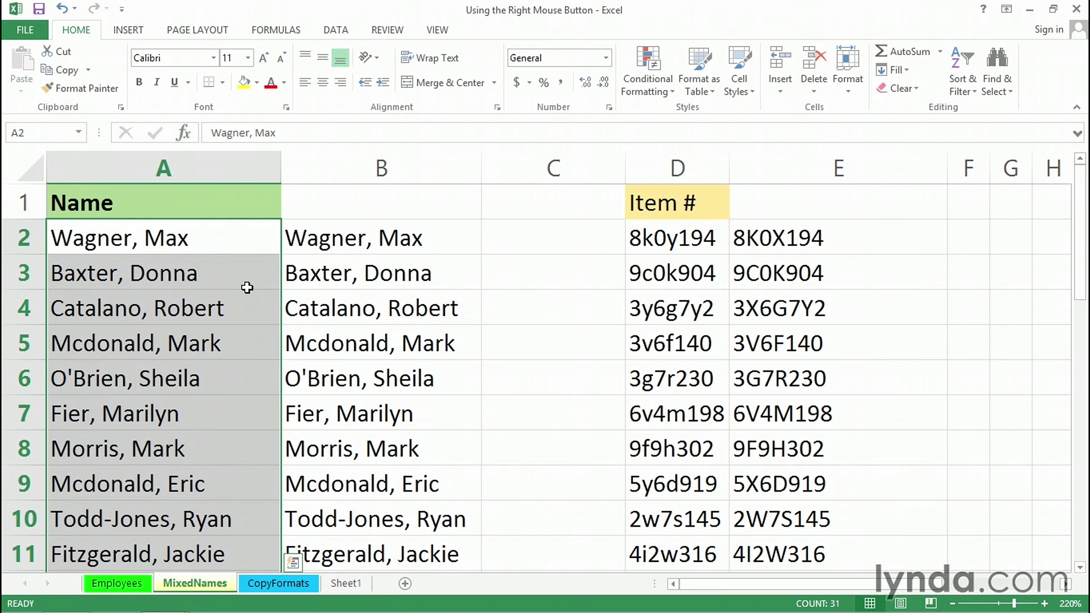
{"action": "left_click", "coordinate": [1066, 584]}
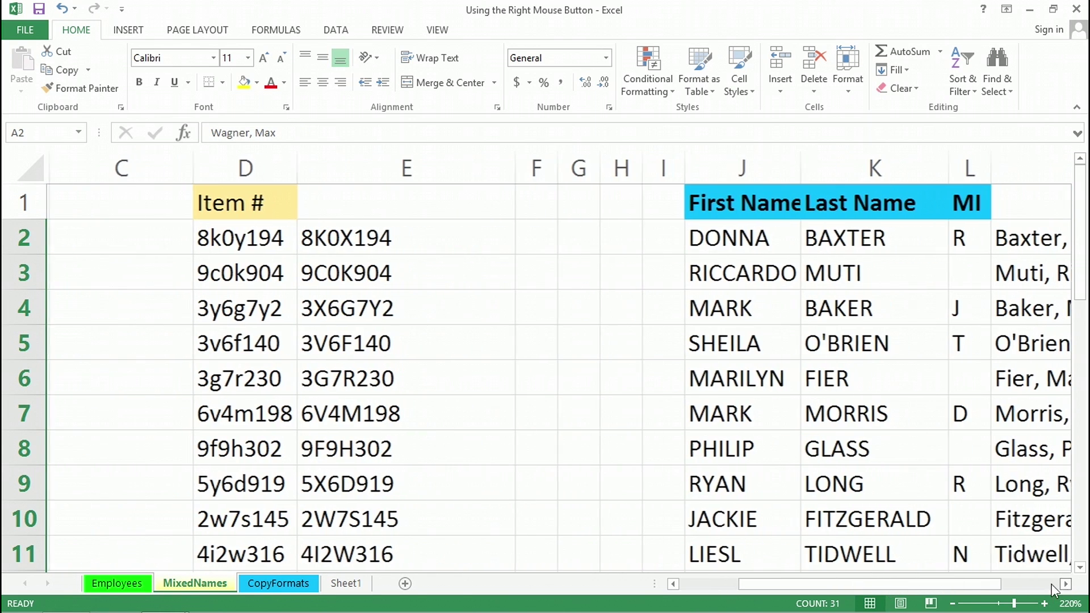
Inspect E2's formula, fill it down to E17, and copy the codes onto D2 as values only.
{"action": "left_click", "coordinate": [415, 242]}
{"action": "double_click", "coordinate": [415, 241]}
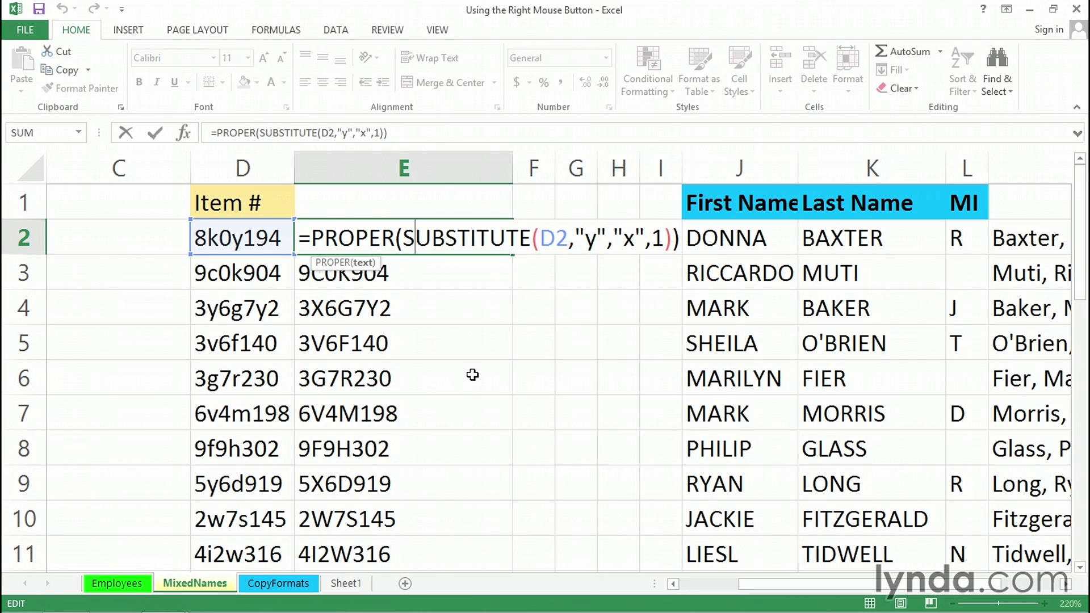
{"action": "key", "text": "ctrl+Return"}
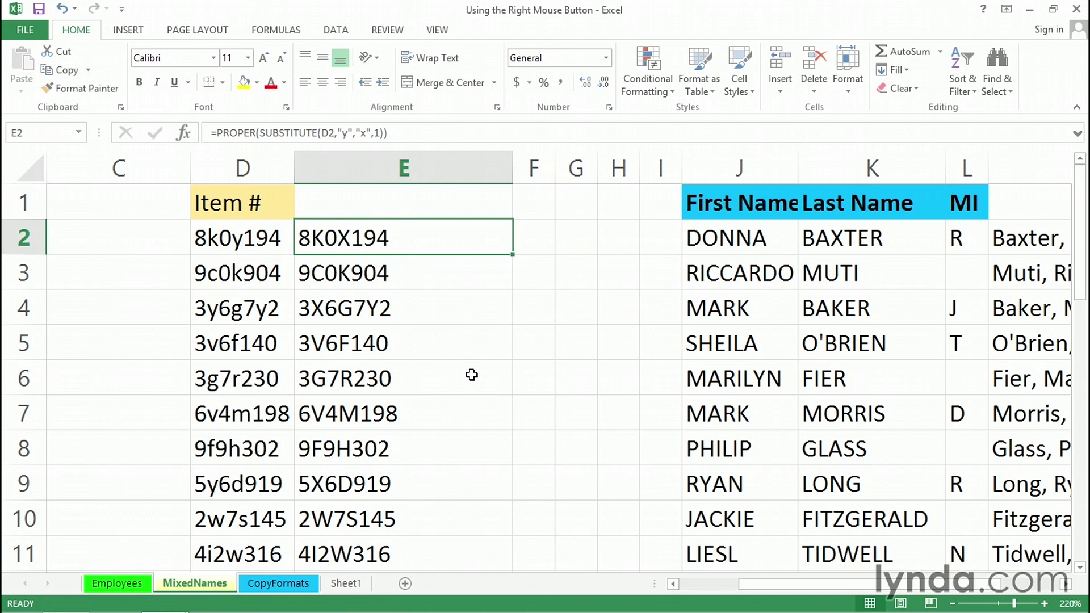
{"action": "double_click", "coordinate": [513, 256]}
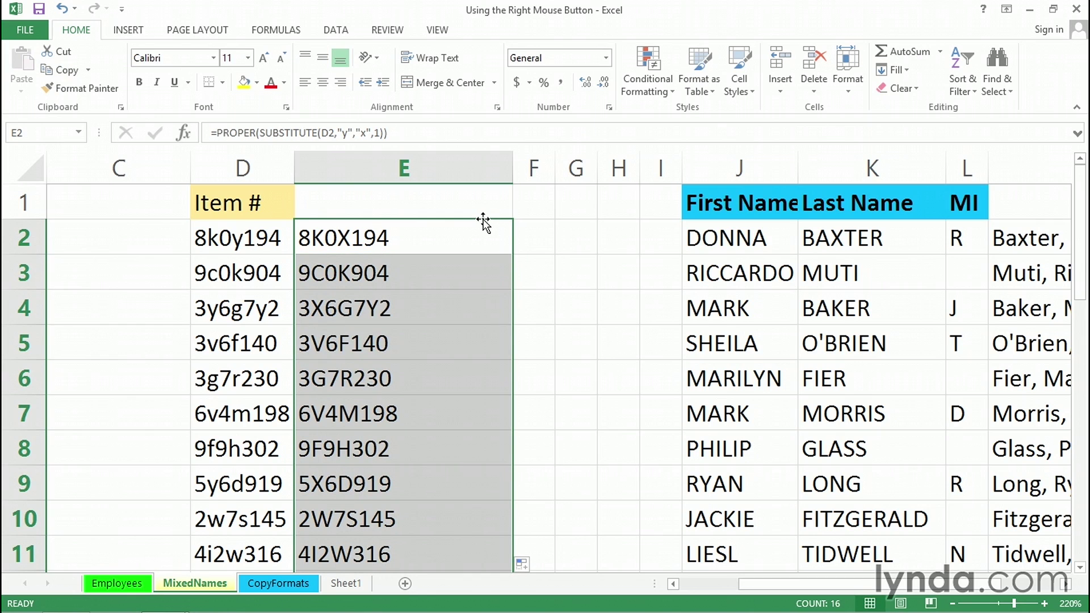
{"action": "left_click_drag", "start_coordinate": [483, 221], "coordinate": [256, 242]}
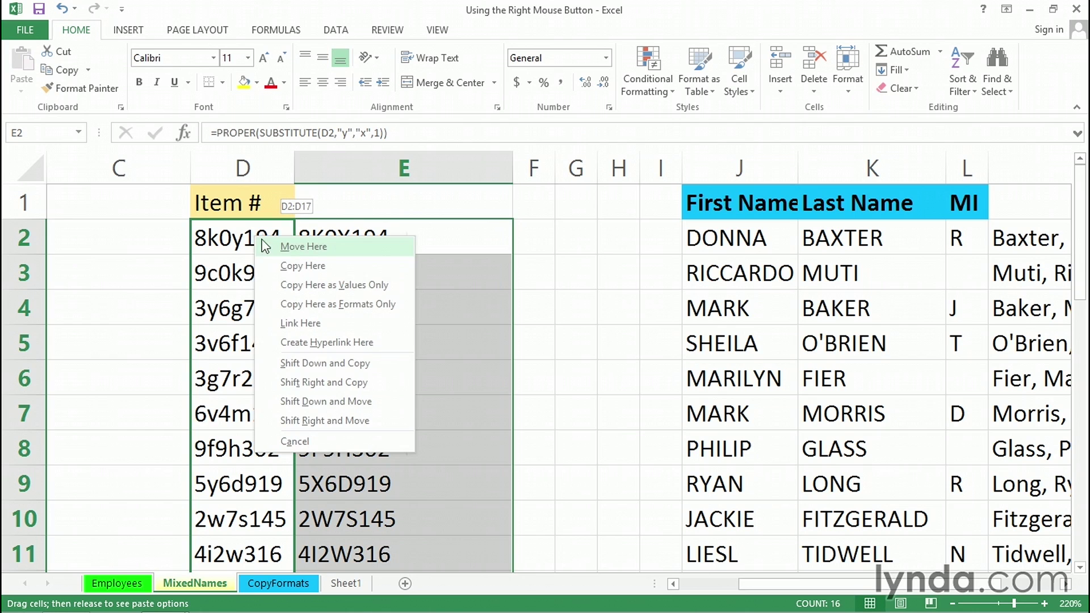
{"action": "left_click", "coordinate": [337, 287]}
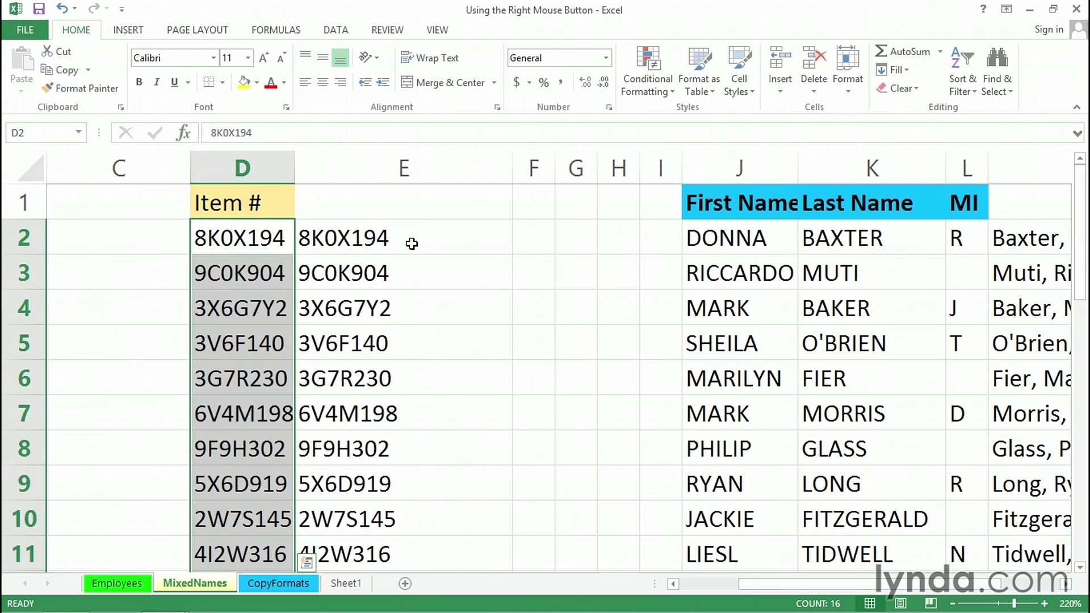
Confirm E2 still holds its formula and D2 holds a plain code like 8K0X194.
{"action": "left_click", "coordinate": [412, 244]}
{"action": "double_click", "coordinate": [260, 239]}
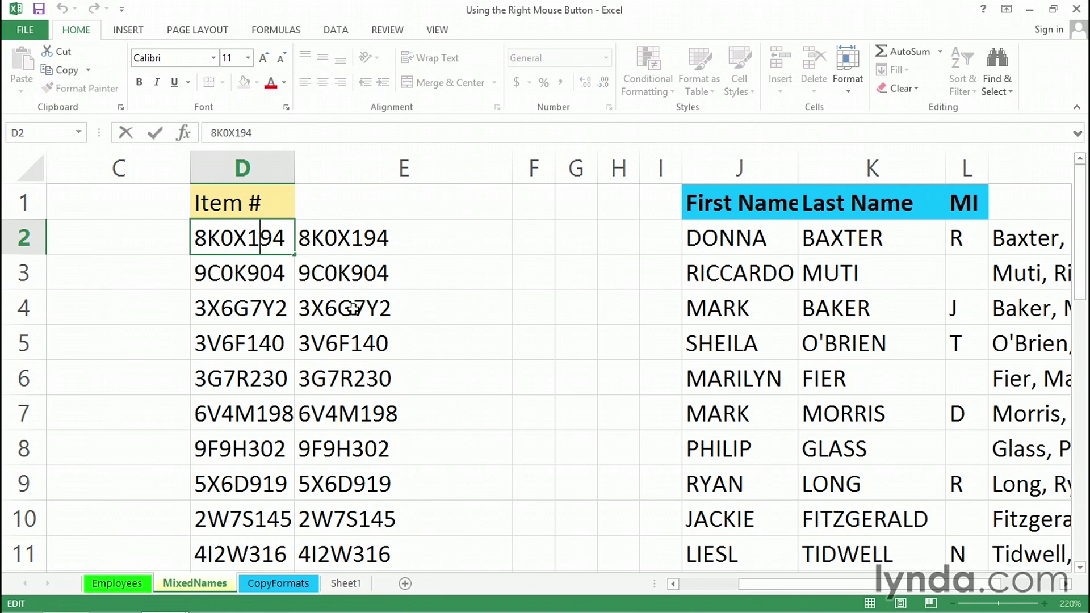
{"action": "key", "text": "Escape"}
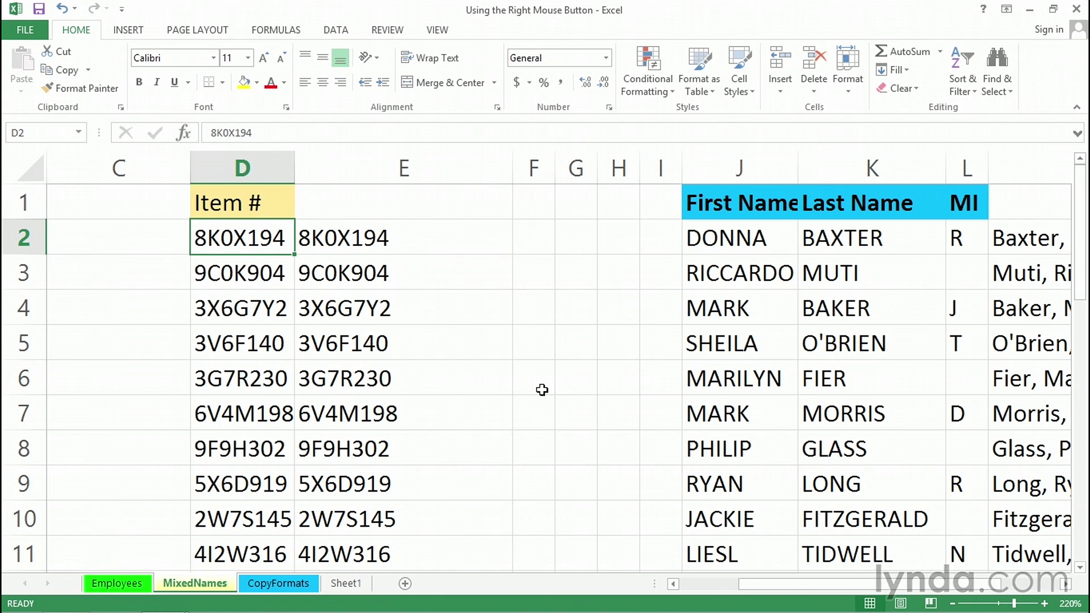
{"action": "left_click", "coordinate": [1065, 584]}
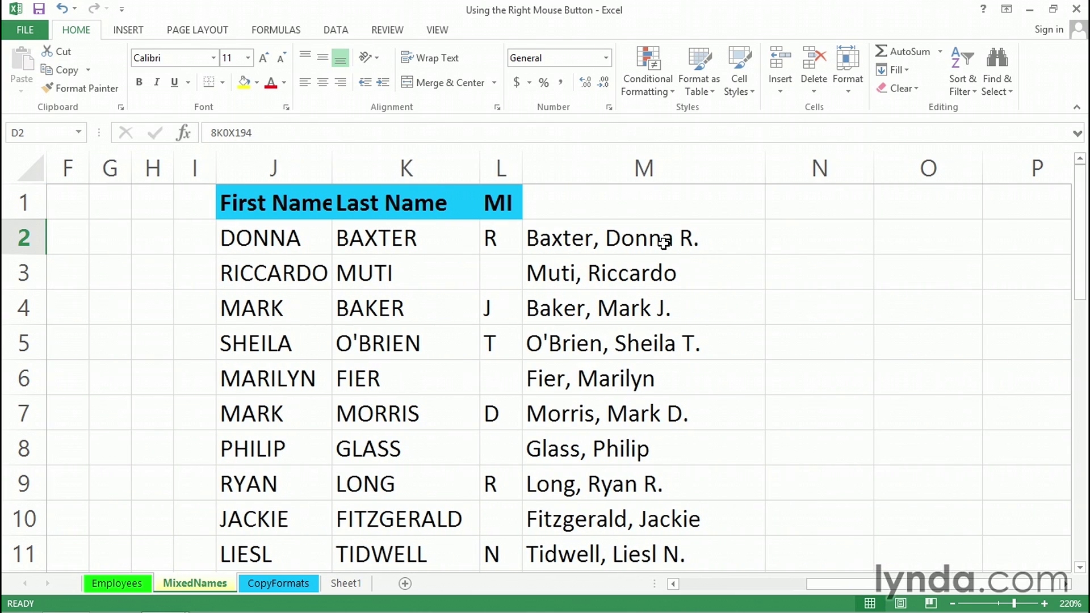
Bring column M into view, inspect M2's PROPER full-name formula, and select M2:M22.
{"action": "left_click", "coordinate": [1065, 584]}
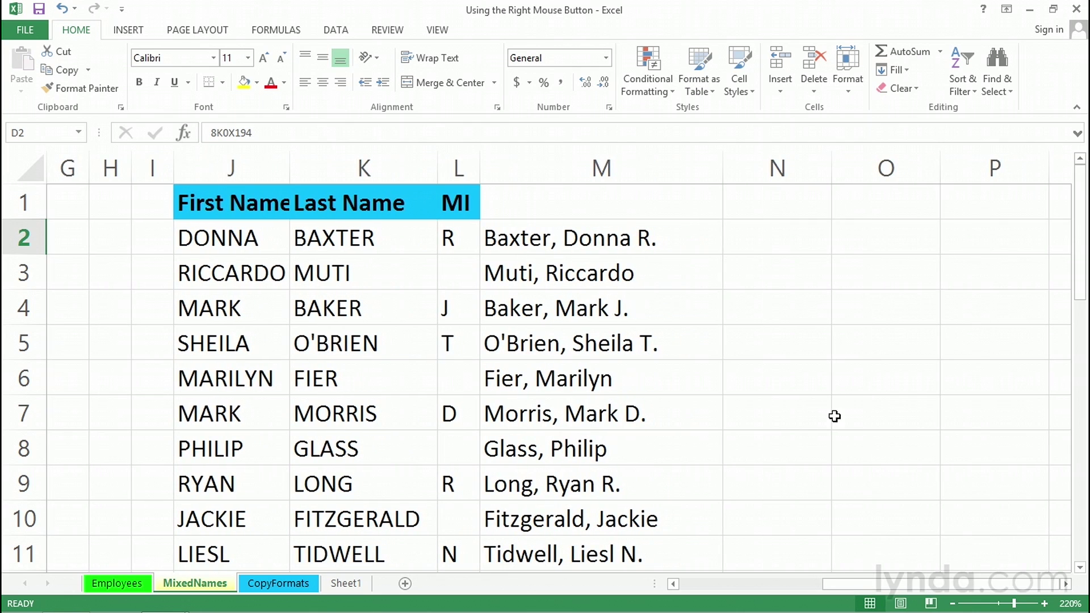
{"action": "left_click", "coordinate": [540, 238]}
{"action": "double_click", "coordinate": [540, 239]}
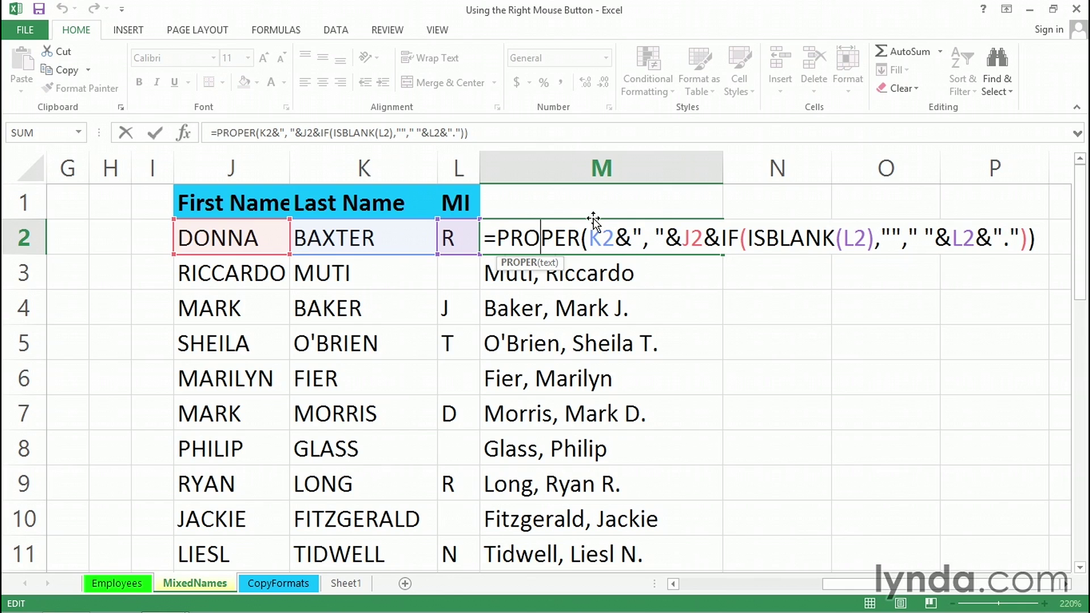
{"action": "key", "text": "ctrl+Return"}
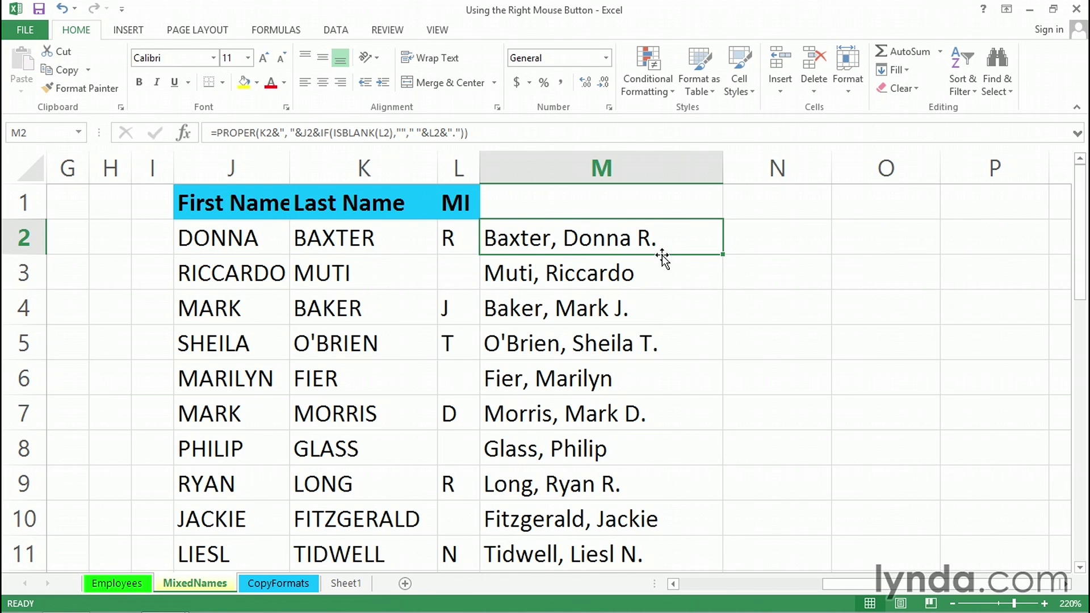
{"action": "double_click", "coordinate": [662, 254], "text": "shift"}
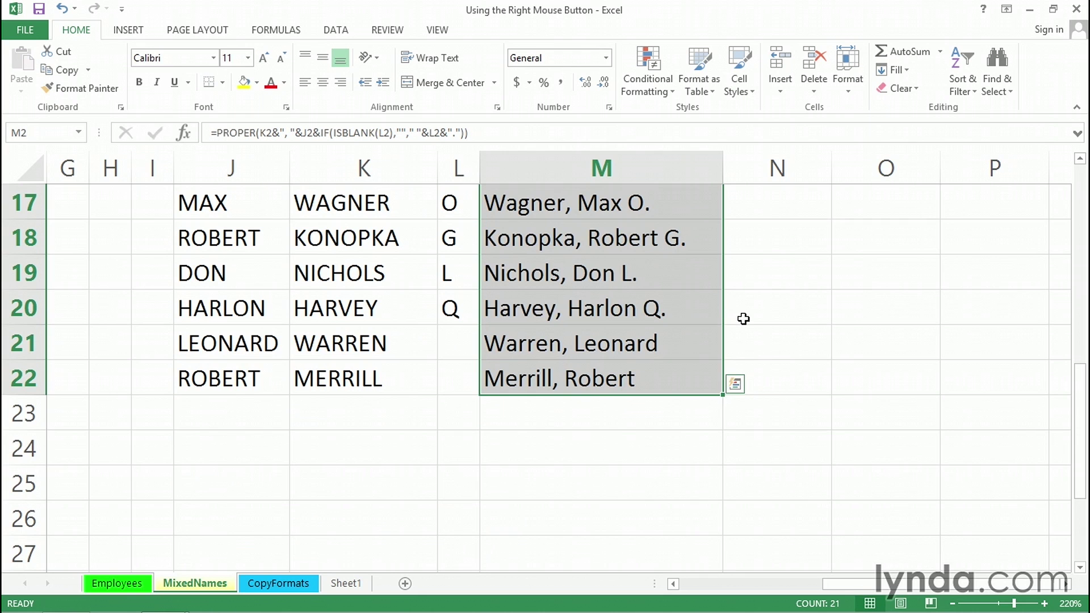
{"action": "scroll", "coordinate": [744, 318], "scroll_direction": "up", "scroll_amount": 5}
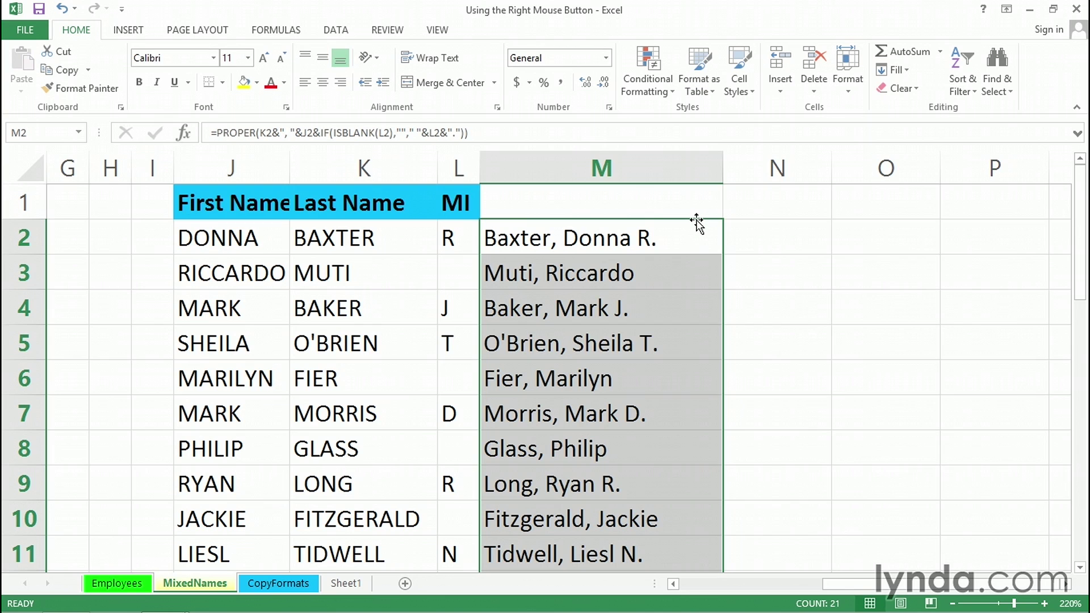
Convert the M2:M22 full names to values in place, check M2, then undo the conversion.
{"action": "left_click_drag", "start_coordinate": [697, 221], "coordinate": [700, 227]}
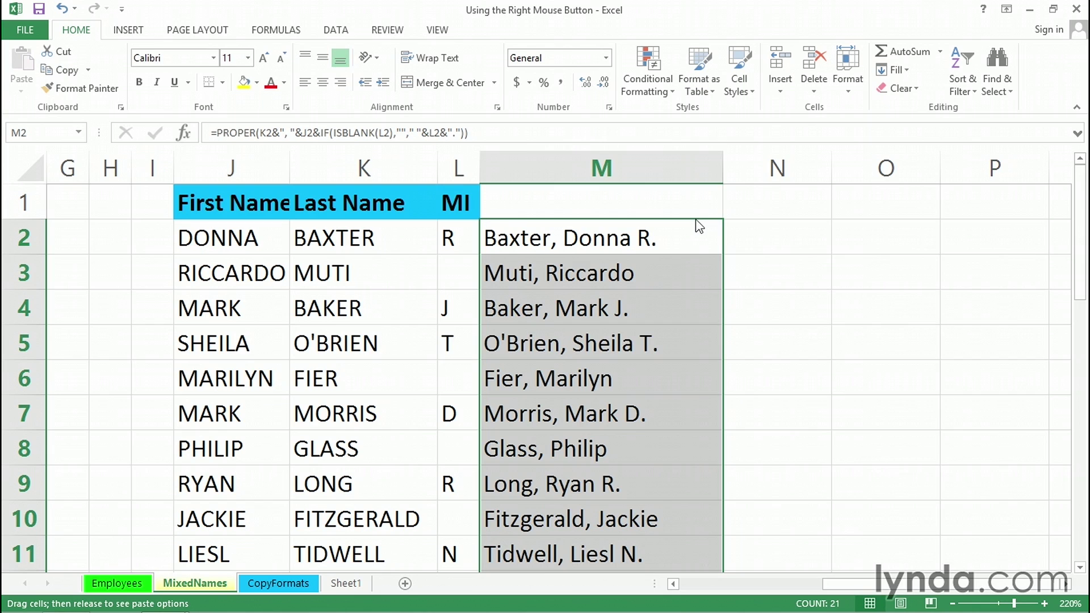
{"action": "mouse_move", "coordinate": [700, 226]}
{"action": "left_mouse_down"}
{"action": "mouse_move", "coordinate": [696, 202]}
{"action": "mouse_move", "coordinate": [696, 230]}
{"action": "left_mouse_up"}
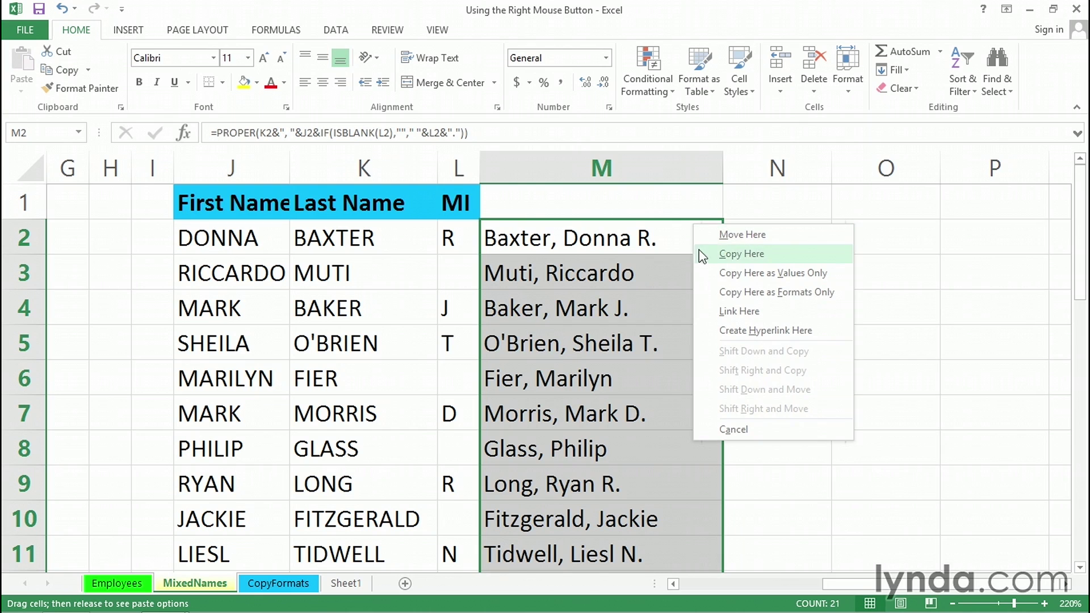
{"action": "left_click", "coordinate": [732, 274]}
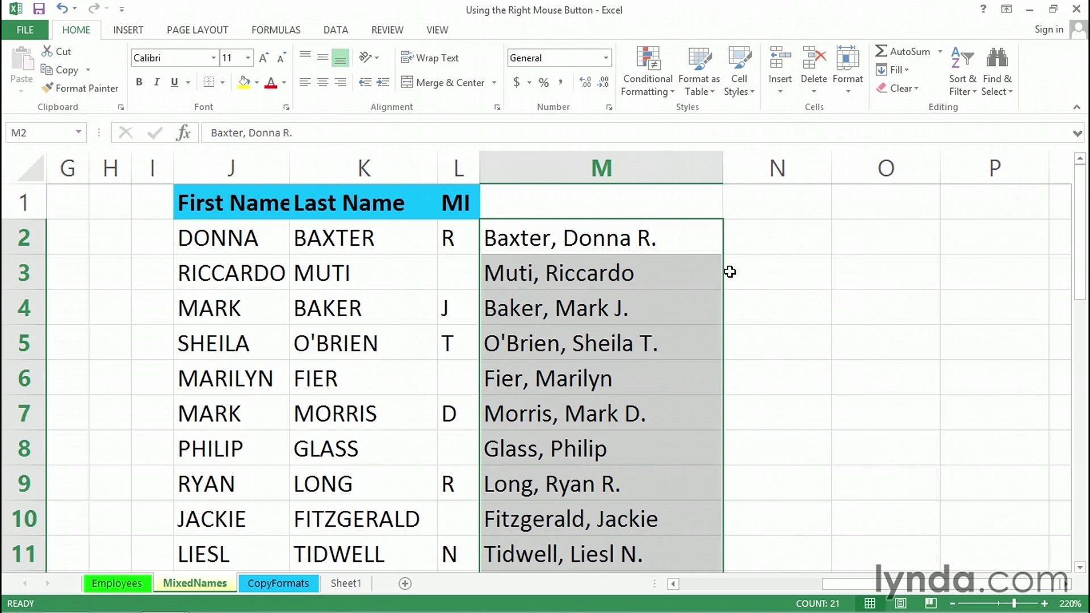
{"action": "double_click", "coordinate": [670, 238]}
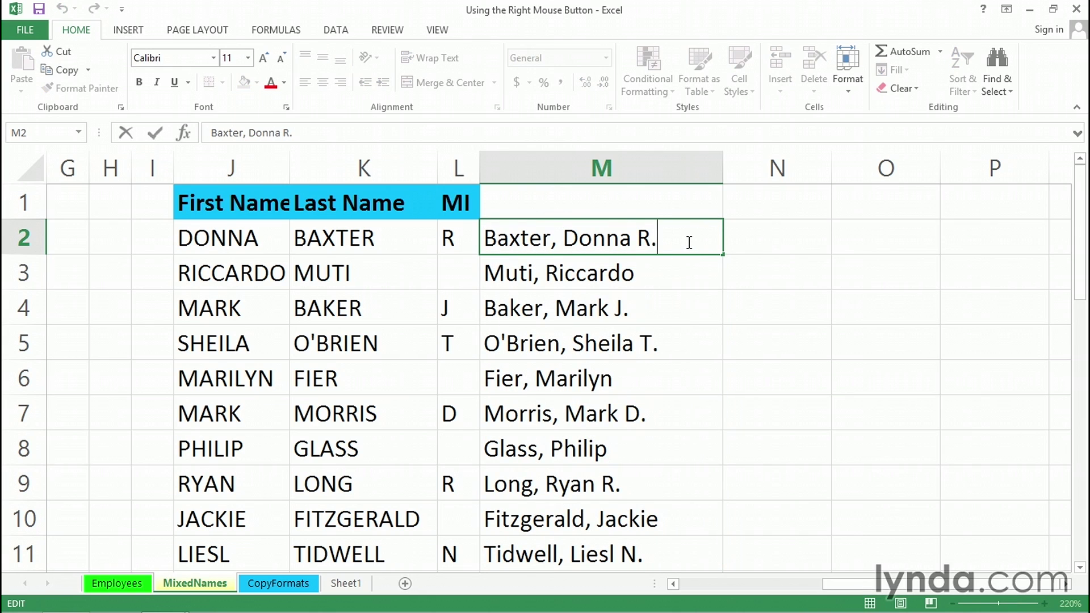
{"action": "key", "text": "Escape"}
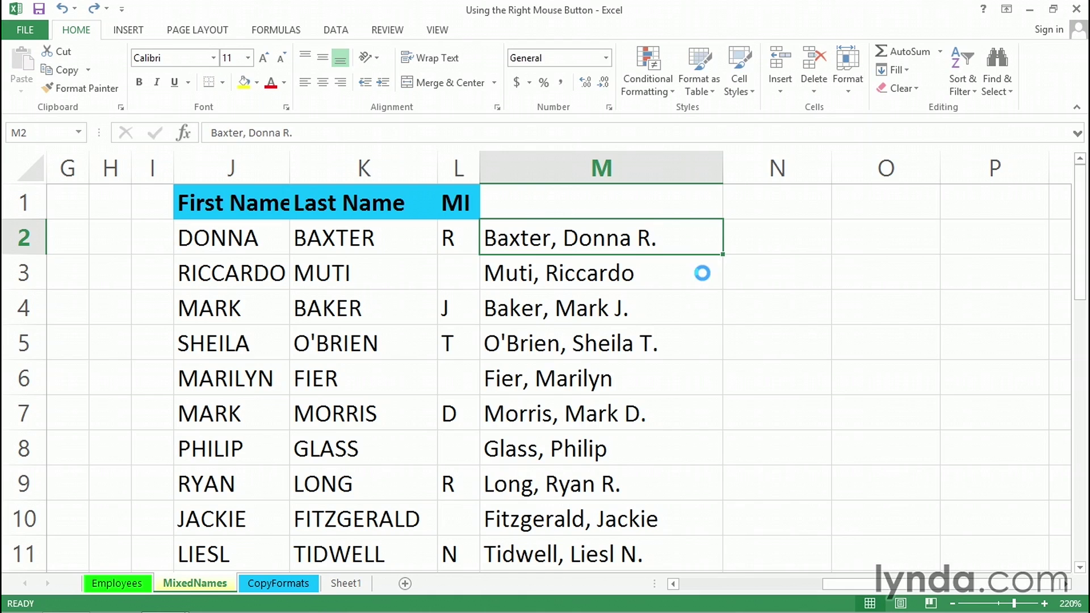
{"action": "key", "text": "ctrl+z"}
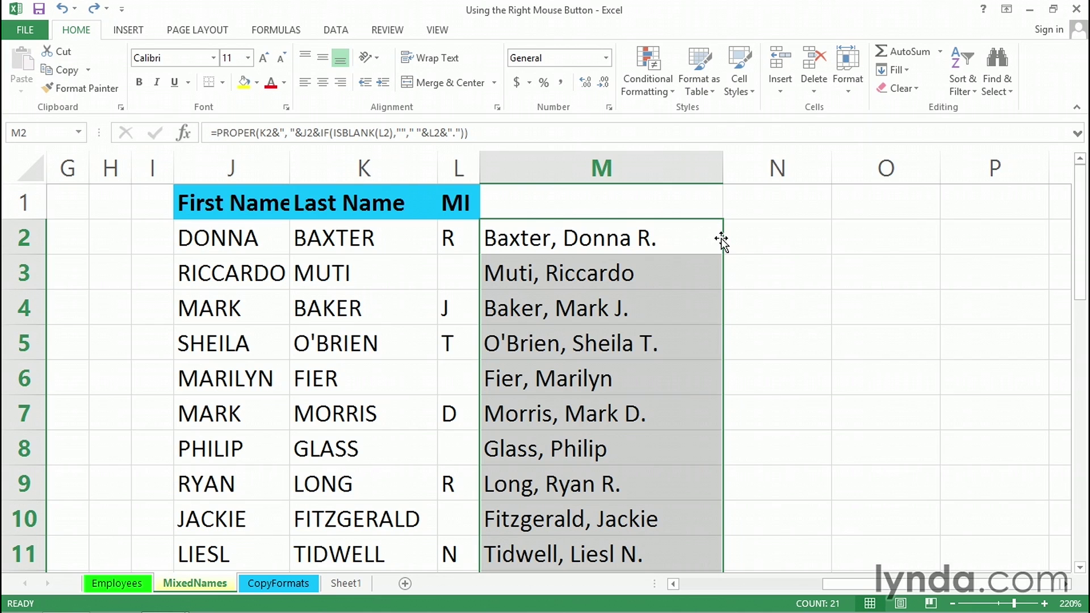
{"action": "left_click_drag", "start_coordinate": [725, 245], "coordinate": [666, 241]}
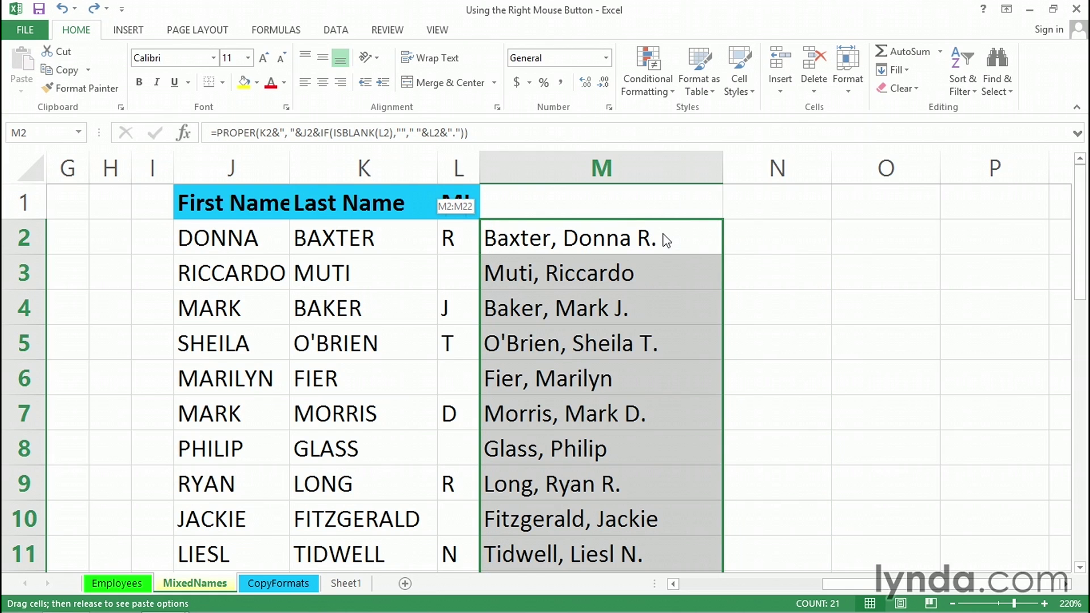
{"action": "left_click_drag", "start_coordinate": [666, 241], "coordinate": [664, 236]}
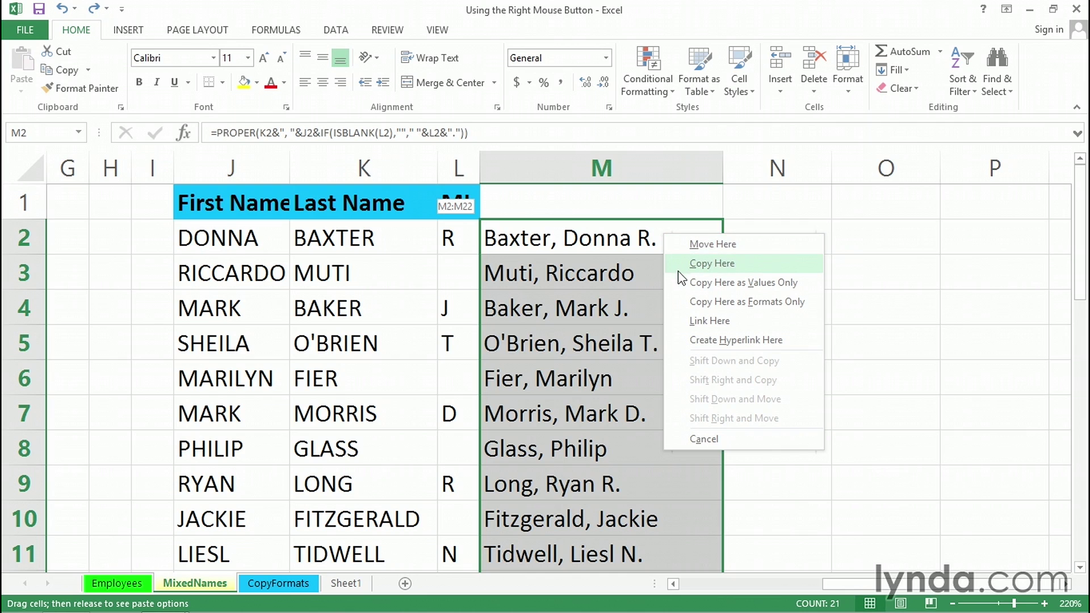
{"action": "left_click", "coordinate": [683, 287]}
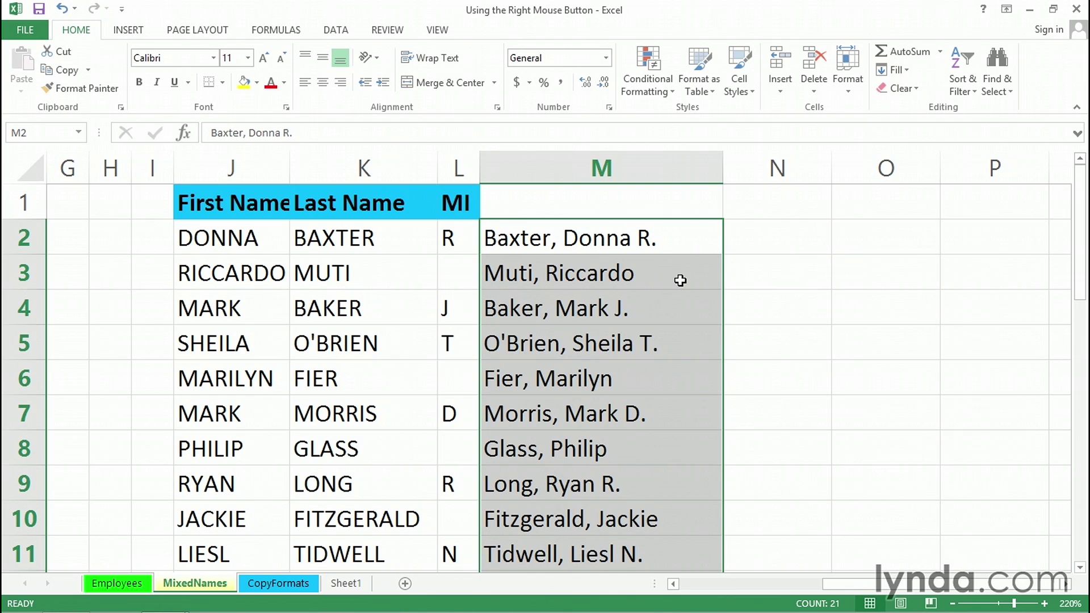
{"action": "double_click", "coordinate": [701, 237]}
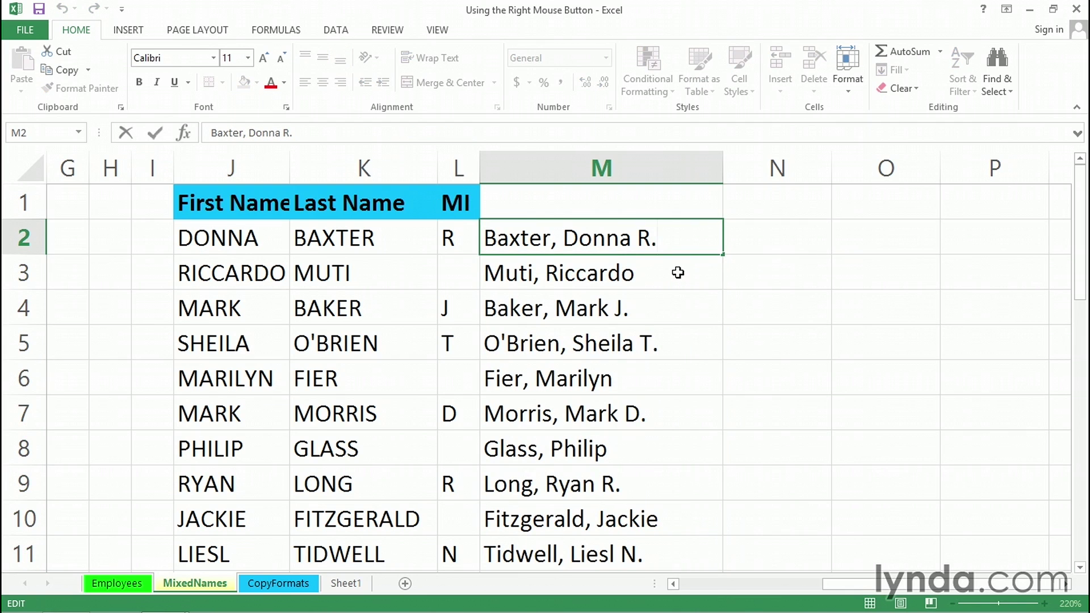
{"action": "key", "text": "Escape"}
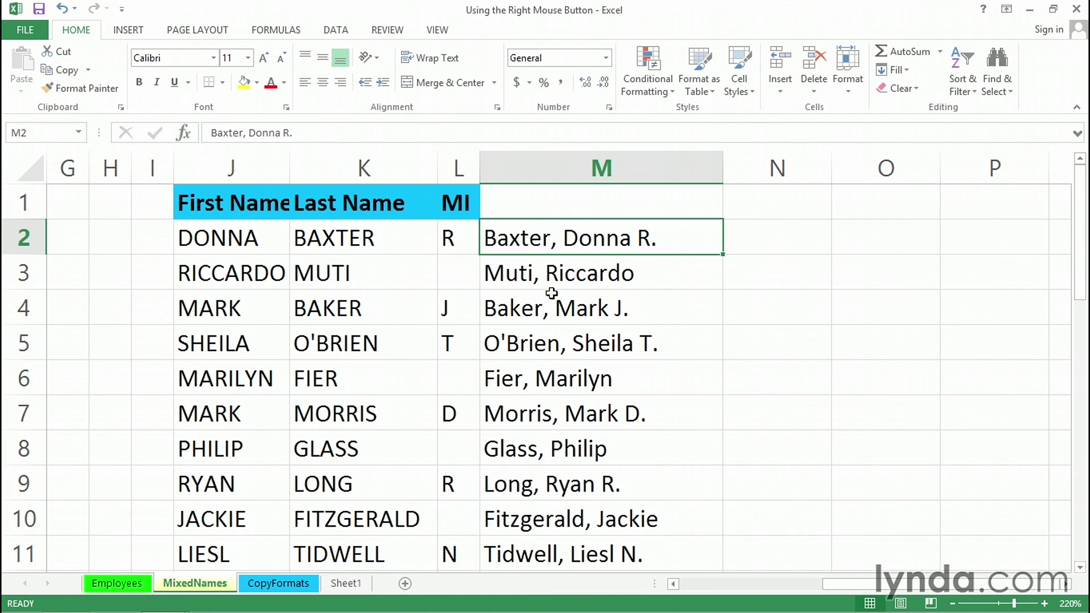
On the CopyFormats sheet, inspect the Sales, Expenses and Profits totals in H4:H6.
{"action": "left_click", "coordinate": [285, 584]}
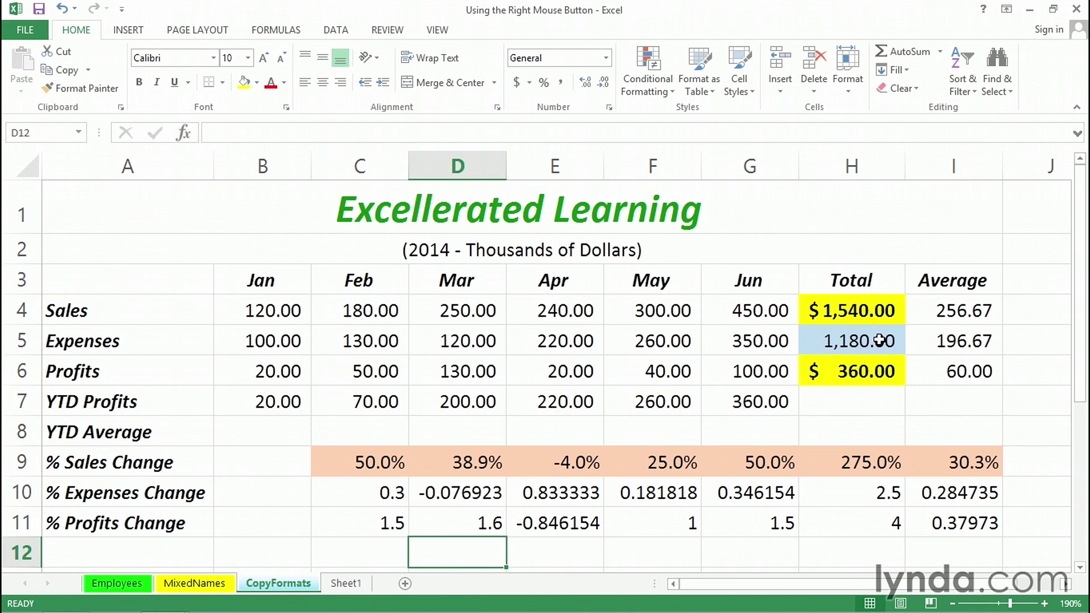
{"action": "left_click", "coordinate": [855, 311]}
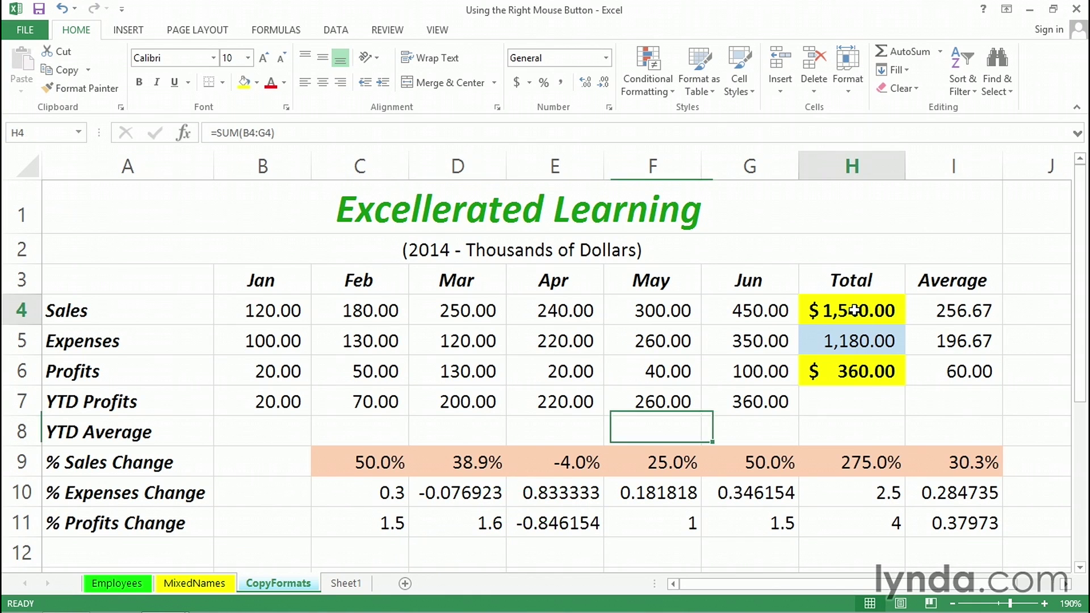
{"action": "left_click", "coordinate": [853, 362]}
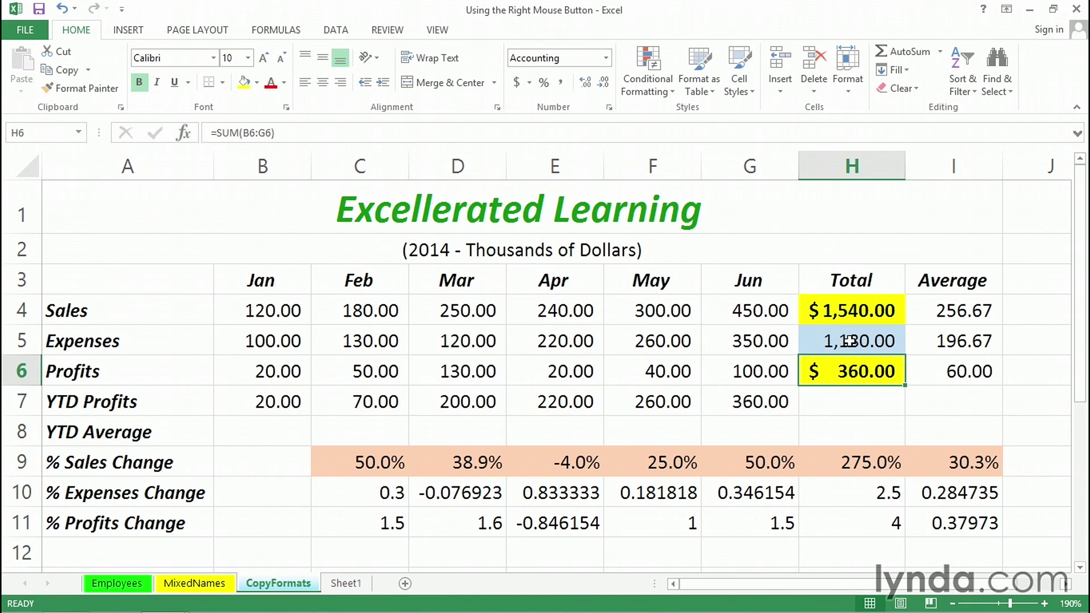
{"action": "left_click", "coordinate": [850, 339]}
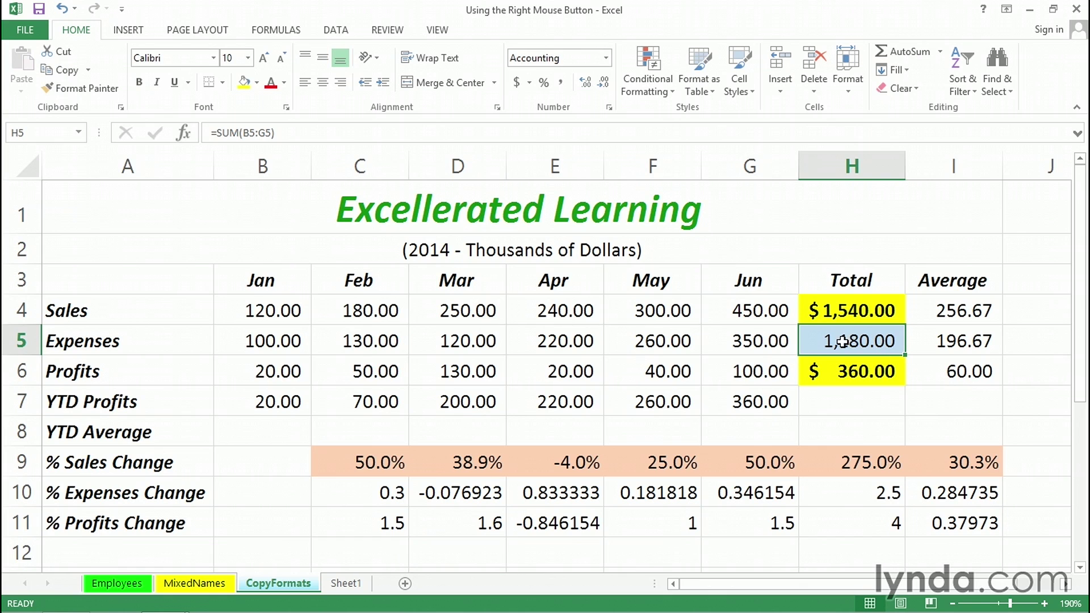
{"action": "left_click", "coordinate": [839, 309]}
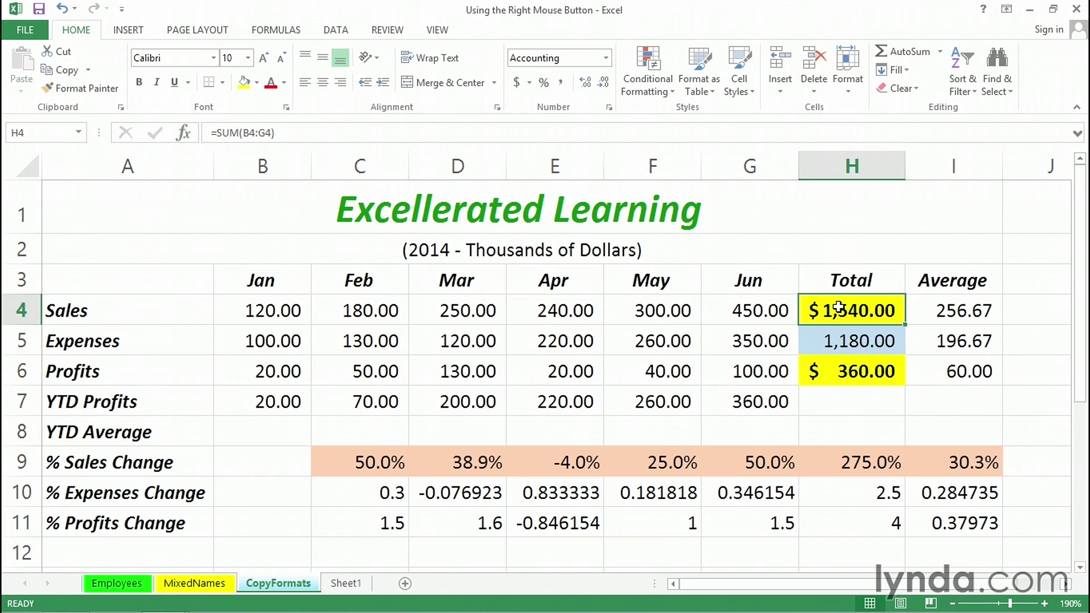
Right-drag H4:H6 onto I4:I6 as Formats Only, giving the Average cells yellow, blue, dollar formatting.
{"action": "left_click_drag", "start_coordinate": [839, 309], "coordinate": [841, 372]}
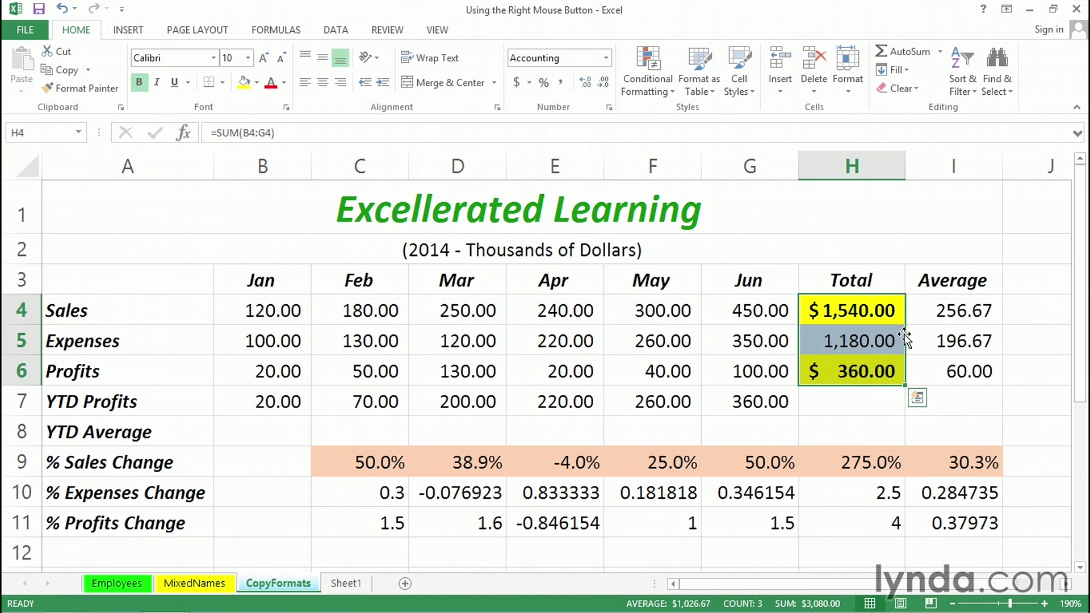
{"action": "left_click_drag", "start_coordinate": [905, 338], "coordinate": [968, 336]}
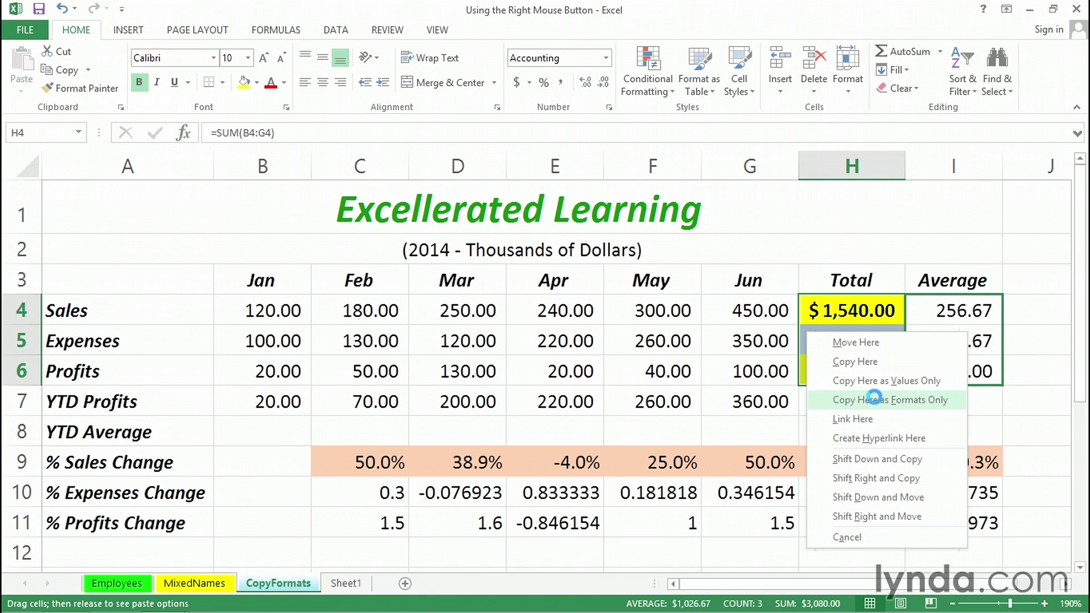
{"action": "left_click", "coordinate": [877, 403]}
{"action": "left_click", "coordinate": [950, 408]}
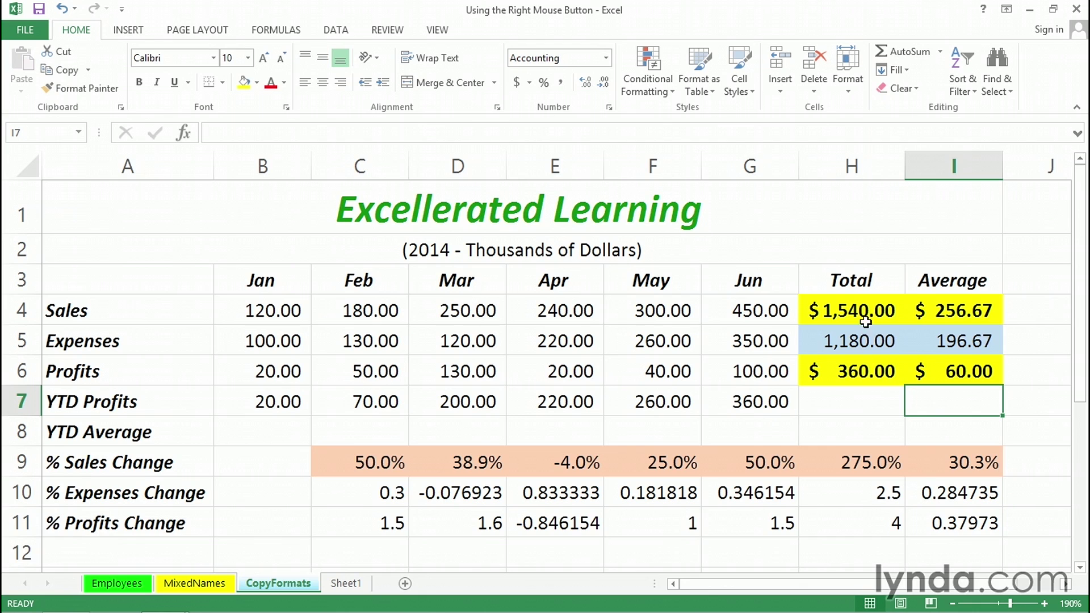
Copy the H4:H6 totals' yellow, blue and dollar formatting left across B4:G6 as formatting only.
{"action": "left_click", "coordinate": [853, 306]}
{"action": "left_click_drag", "start_coordinate": [853, 312], "coordinate": [849, 371]}
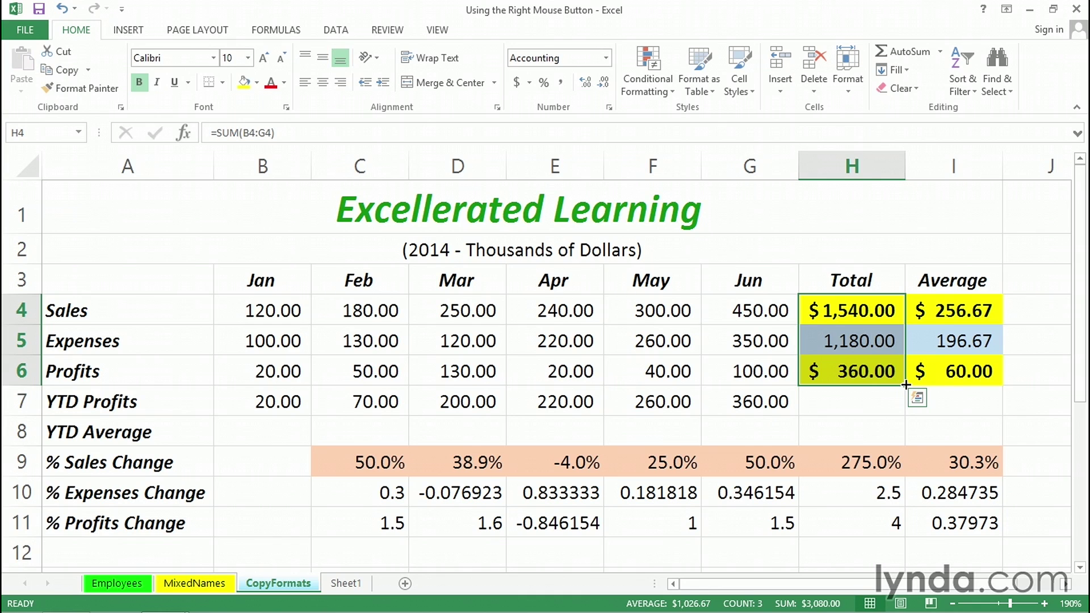
{"action": "left_click_drag", "start_coordinate": [907, 386], "coordinate": [253, 367]}
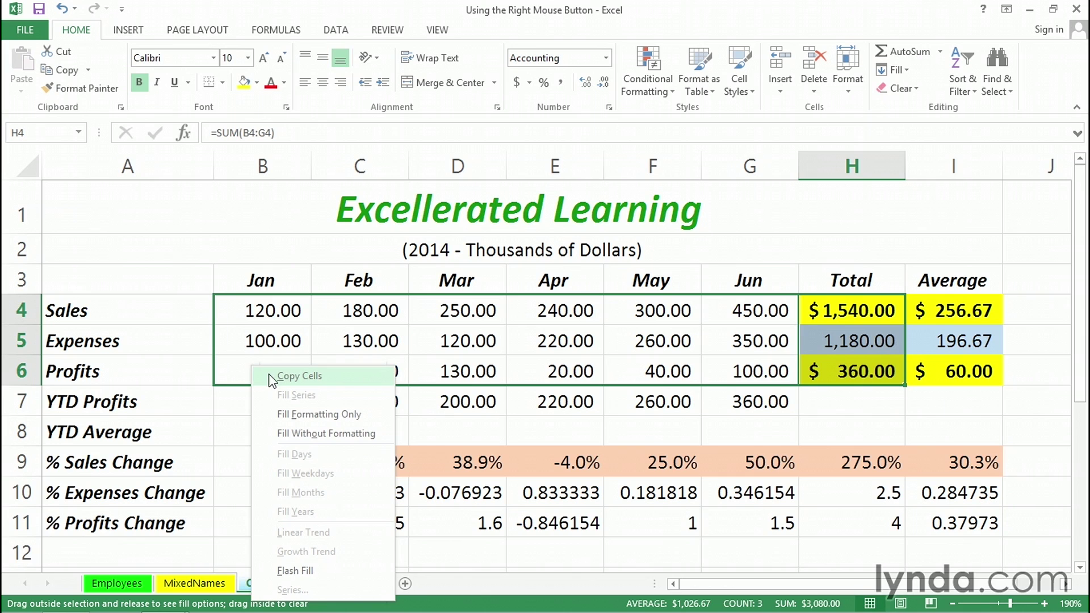
{"action": "left_click", "coordinate": [306, 414]}
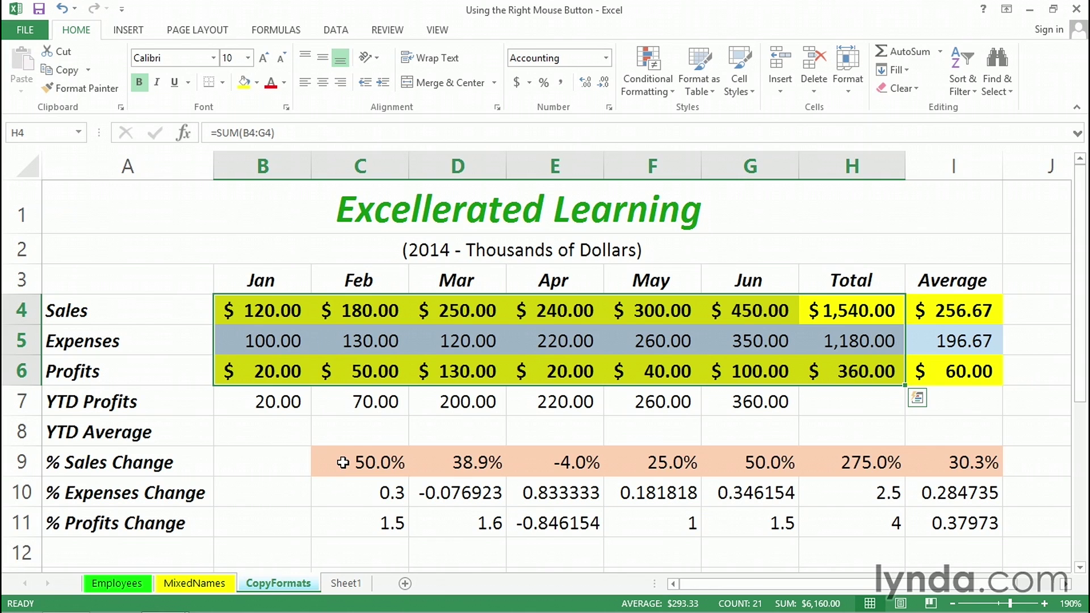
{"action": "left_click_drag", "start_coordinate": [345, 463], "coordinate": [943, 459]}
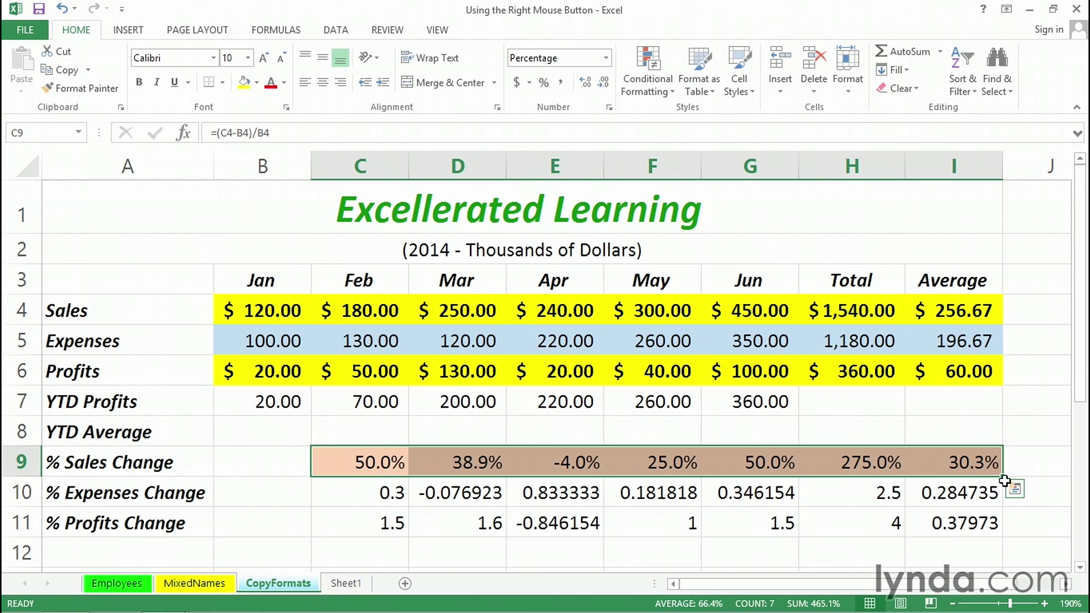
Copy row 9's percentage format and brown fill down into rows 10 and 11 as formatting only.
{"action": "left_click_drag", "start_coordinate": [1003, 477], "coordinate": [1007, 536]}
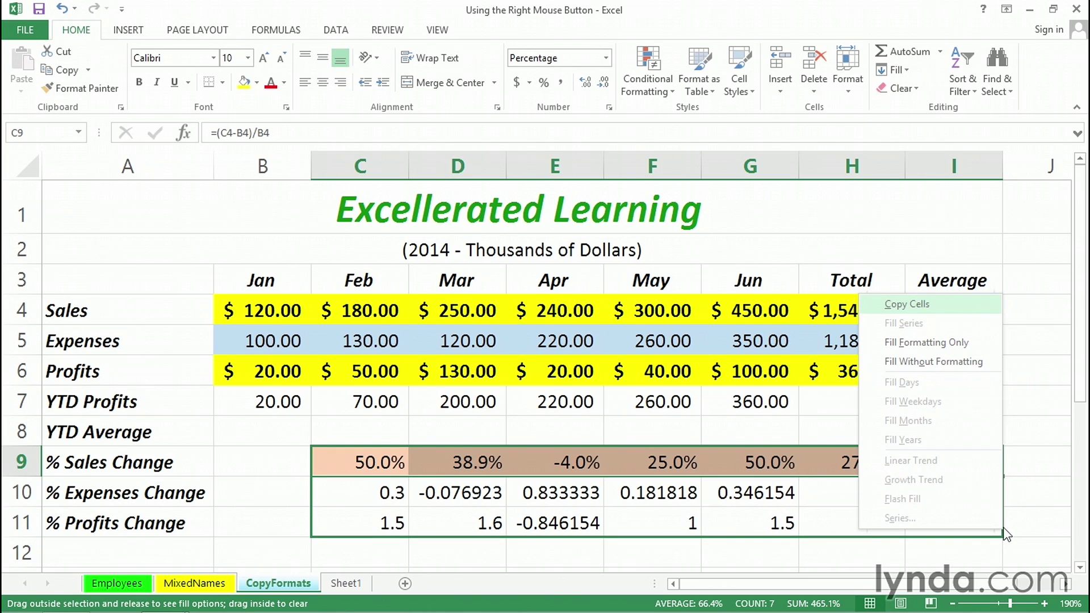
{"action": "left_click", "coordinate": [918, 344]}
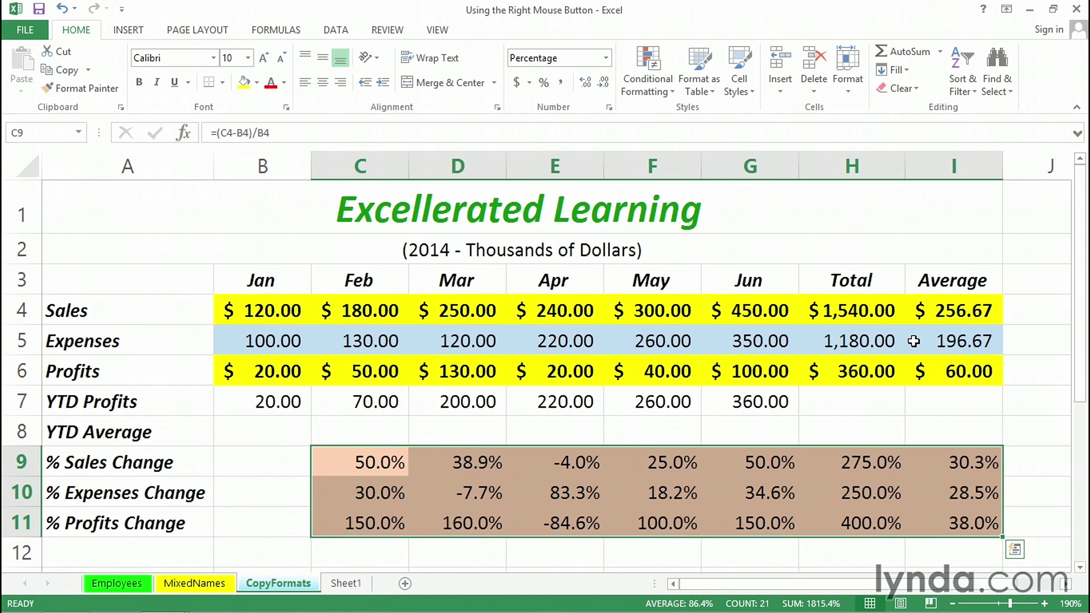